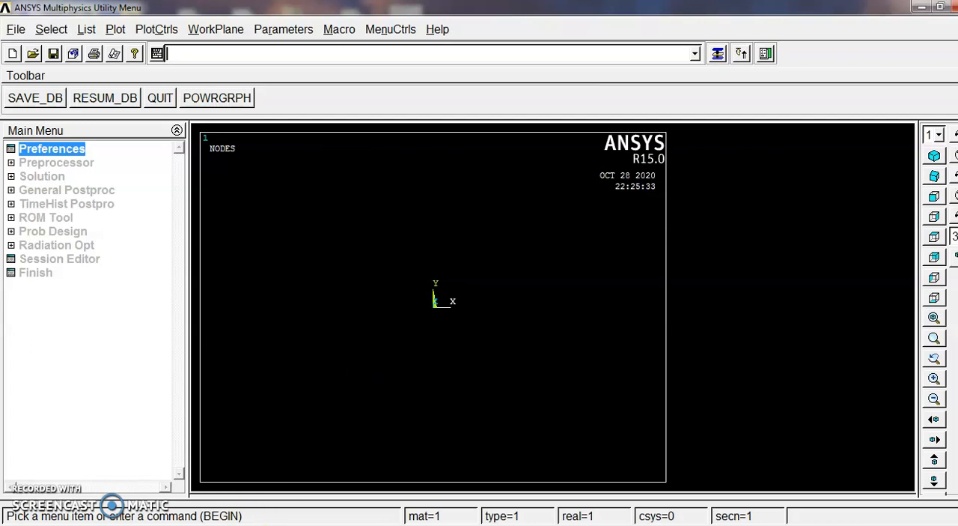
Switch to the lab manual PDF and review the beam figure, its material data and the harmonic analysis procedure
{"action": "left_click", "coordinate": [253, 525]}
{"action": "scroll", "coordinate": [311, 328], "scroll_direction": "up", "scroll_amount": 3}
{"action": "scroll", "coordinate": [319, 328], "scroll_direction": "down", "scroll_amount": 2}
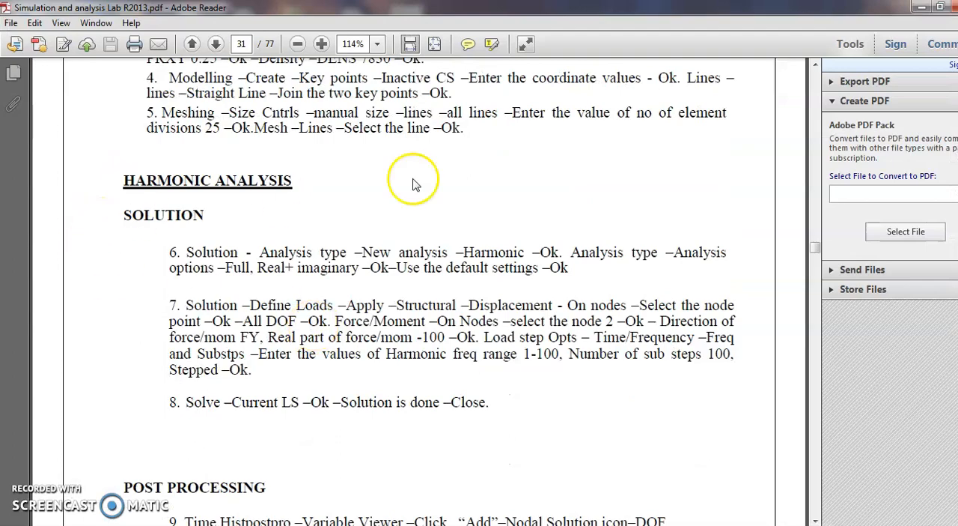
{"action": "scroll", "coordinate": [403, 255], "scroll_direction": "down", "scroll_amount": 8}
{"action": "scroll", "coordinate": [402, 258], "scroll_direction": "down", "scroll_amount": 15}
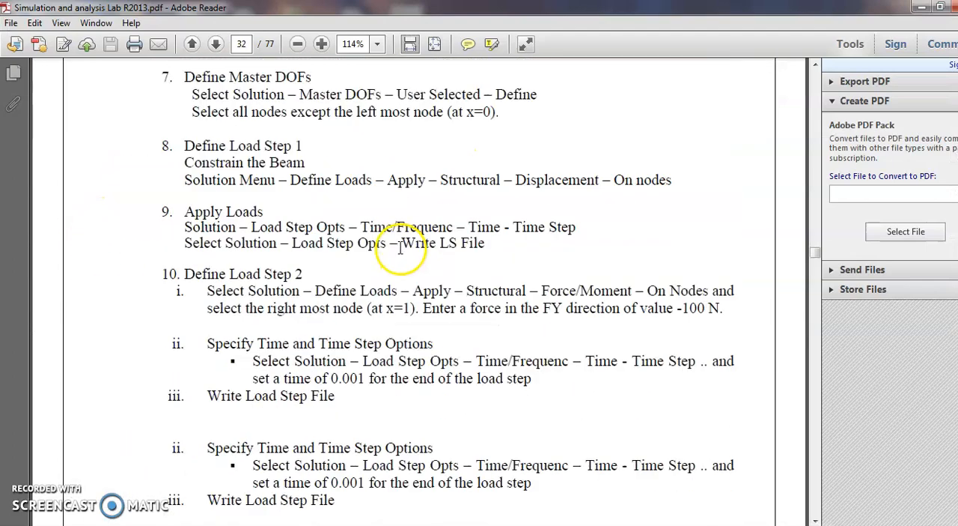
{"action": "scroll", "coordinate": [392, 234], "scroll_direction": "down", "scroll_amount": 8}
{"action": "scroll", "coordinate": [386, 235], "scroll_direction": "up", "scroll_amount": 20}
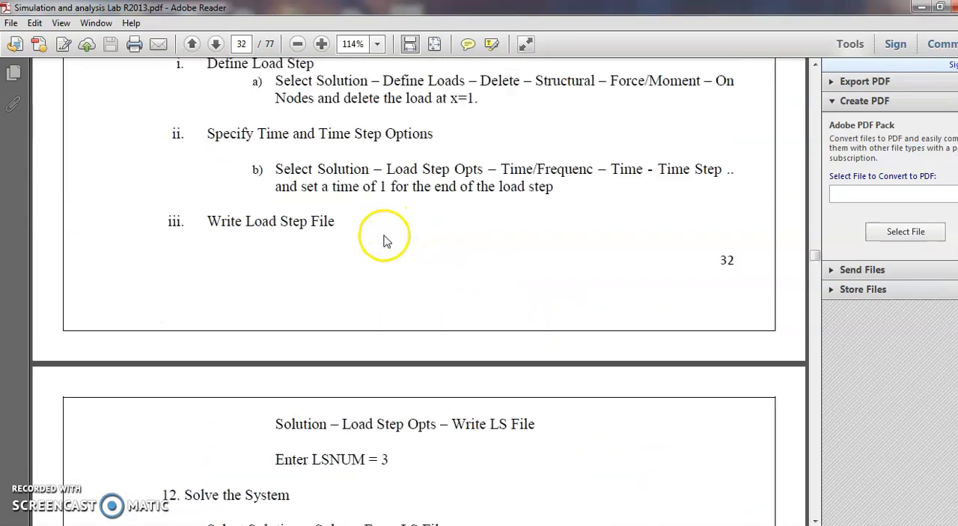
{"action": "scroll", "coordinate": [383, 234], "scroll_direction": "up", "scroll_amount": 20}
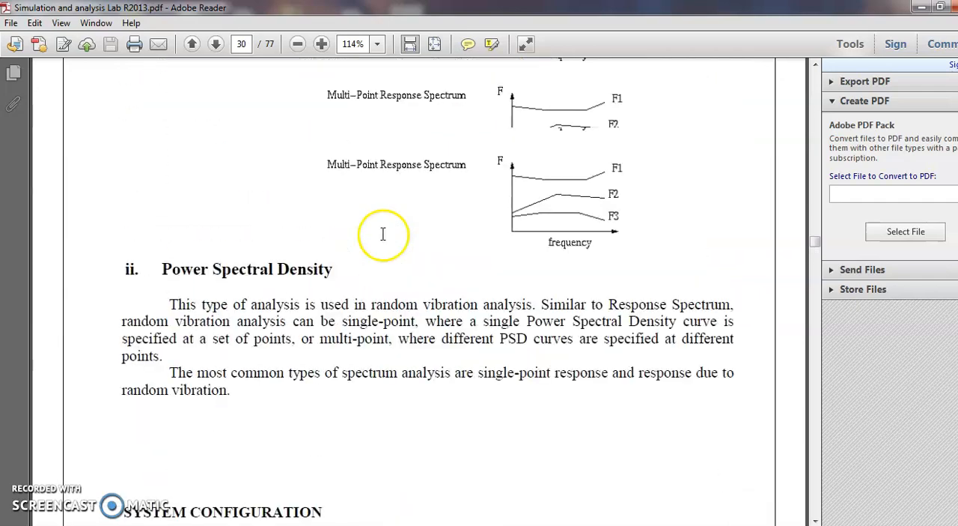
{"action": "scroll", "coordinate": [382, 234], "scroll_direction": "up", "scroll_amount": 15}
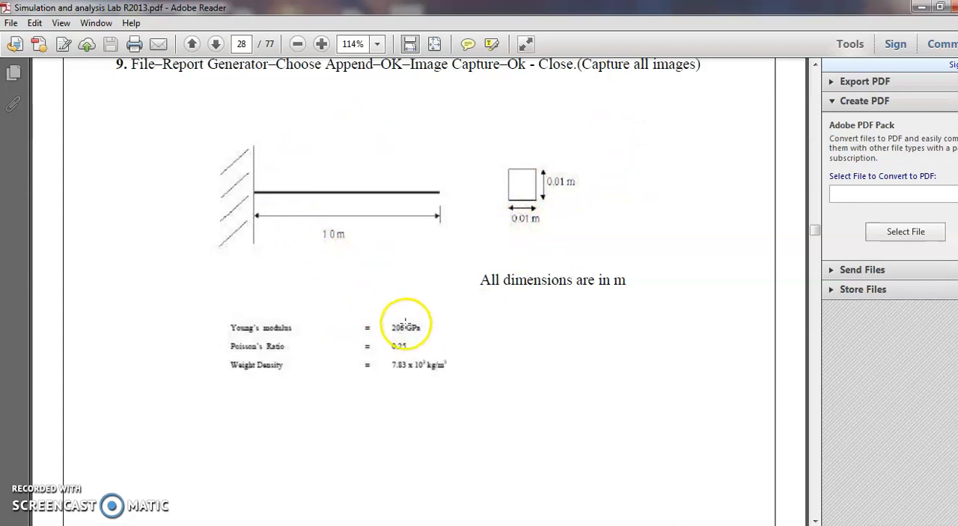
{"action": "scroll", "coordinate": [426, 353], "scroll_direction": "down", "scroll_amount": 20}
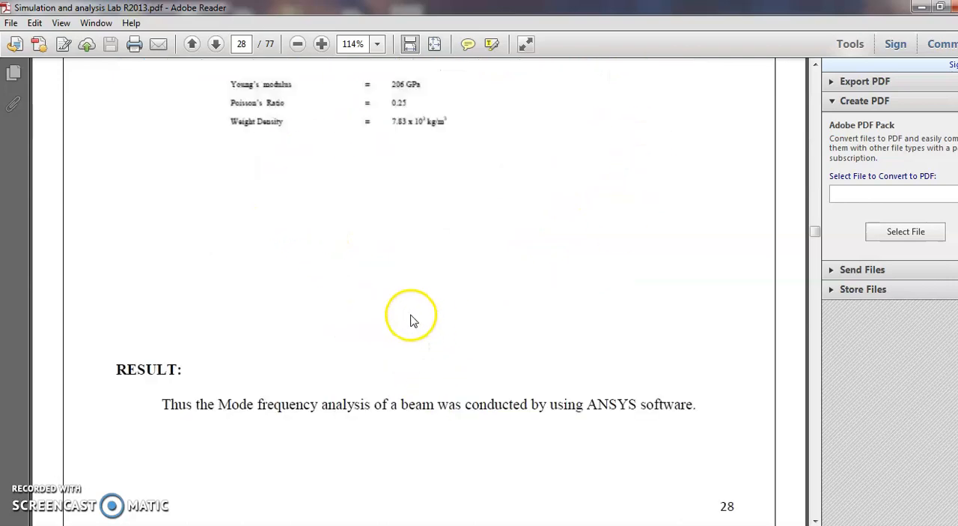
{"action": "scroll", "coordinate": [382, 265], "scroll_direction": "down", "scroll_amount": 20}
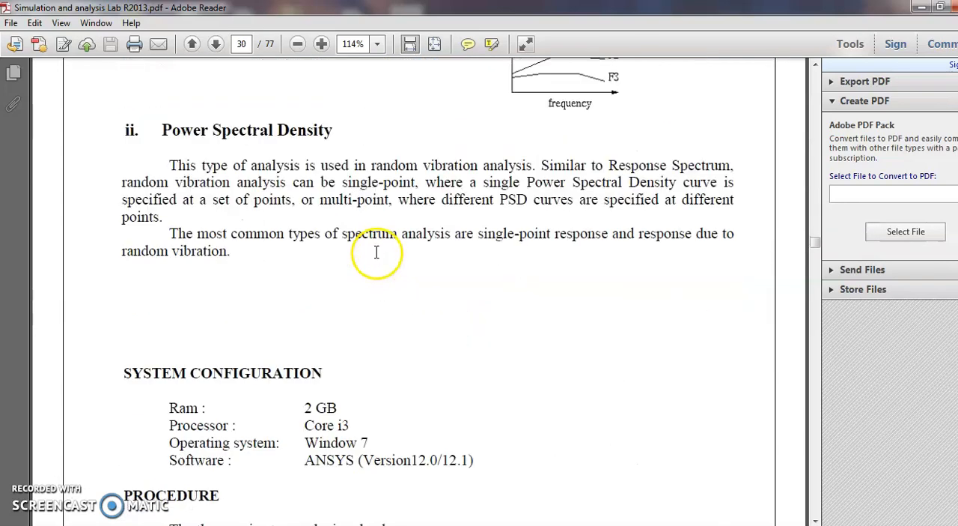
{"action": "scroll", "coordinate": [353, 249], "scroll_direction": "down", "scroll_amount": 20}
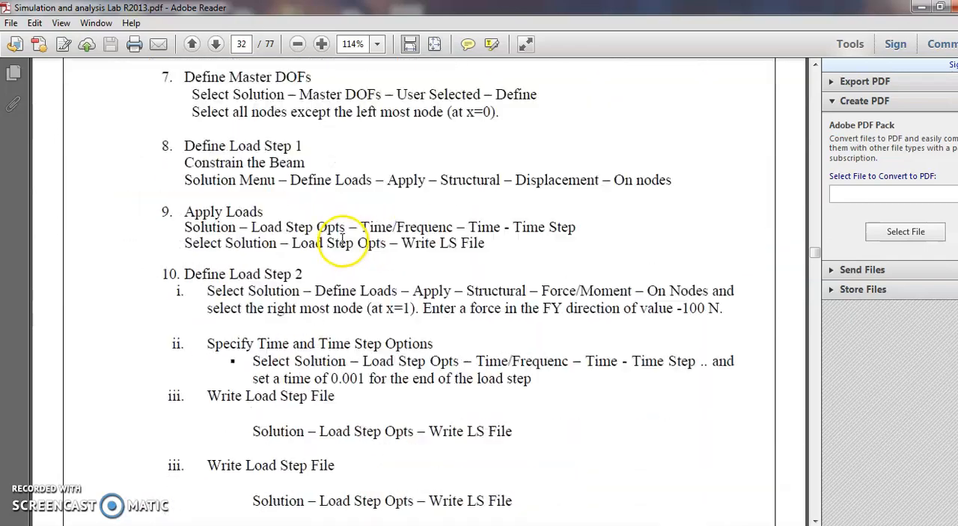
{"action": "scroll", "coordinate": [333, 230], "scroll_direction": "up", "scroll_amount": 20}
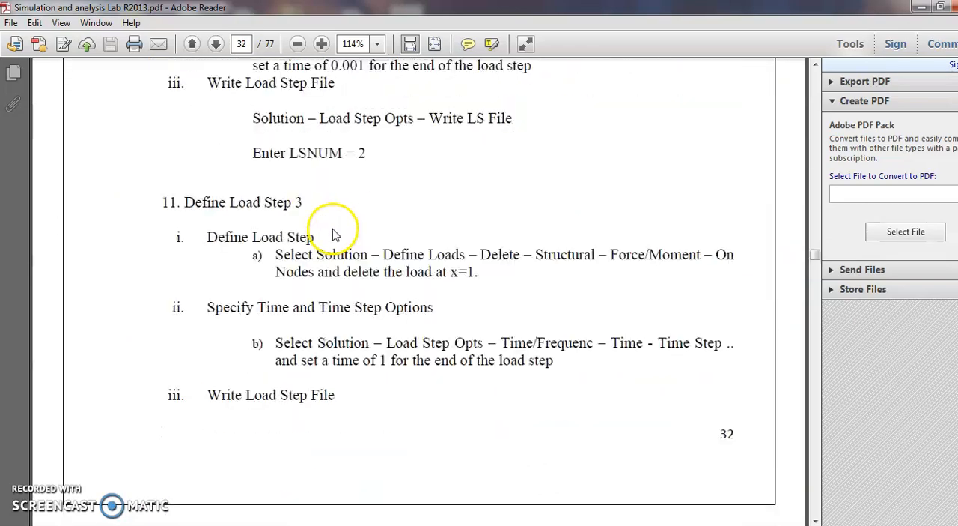
{"action": "scroll", "coordinate": [335, 234], "scroll_direction": "up", "scroll_amount": 5}
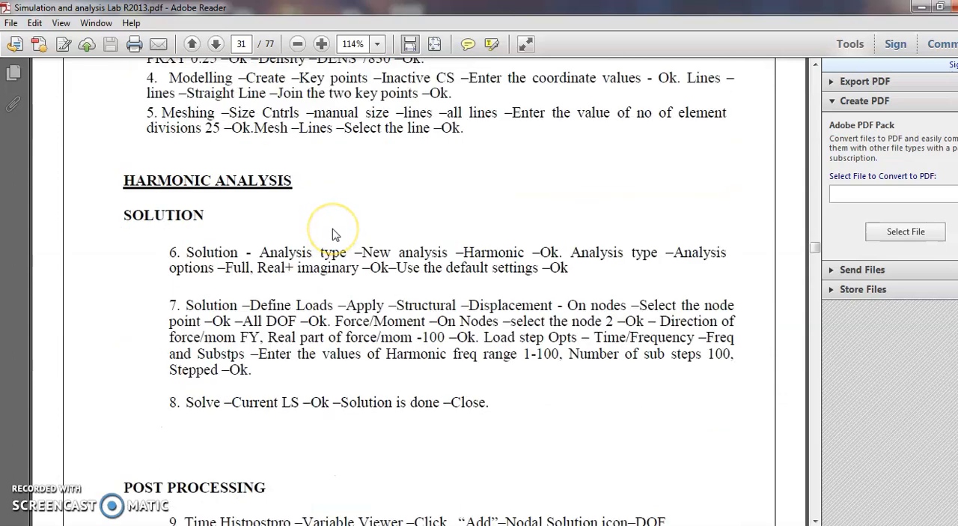
Find the cantilever beam figure with the cyclic load and check its load magnitude and frequency range
{"action": "scroll", "coordinate": [372, 231], "scroll_direction": "down", "scroll_amount": 8}
{"action": "scroll", "coordinate": [372, 231], "scroll_direction": "down", "scroll_amount": 20}
{"action": "scroll", "coordinate": [356, 202], "scroll_direction": "down", "scroll_amount": 15}
{"action": "scroll", "coordinate": [353, 197], "scroll_direction": "up", "scroll_amount": 3}
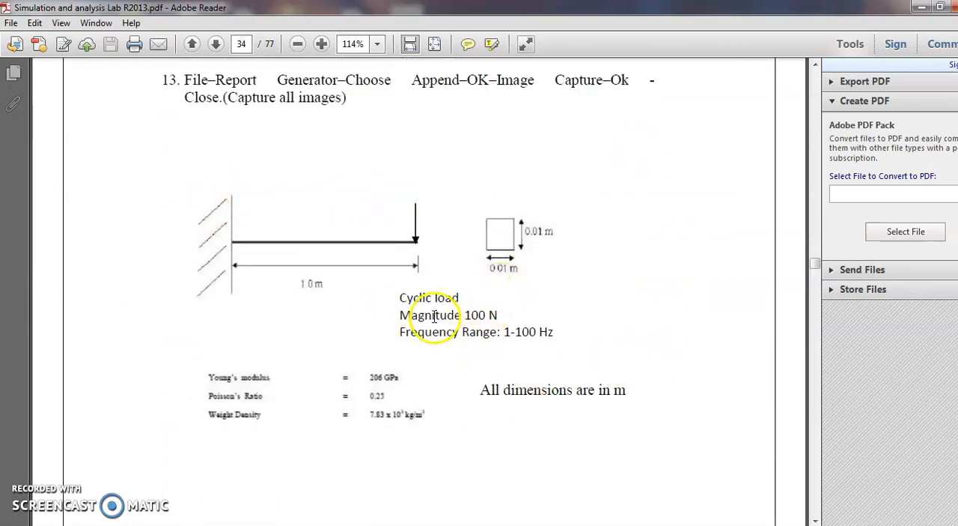
{"action": "left_click_drag", "start_coordinate": [498, 316], "coordinate": [464, 316]}
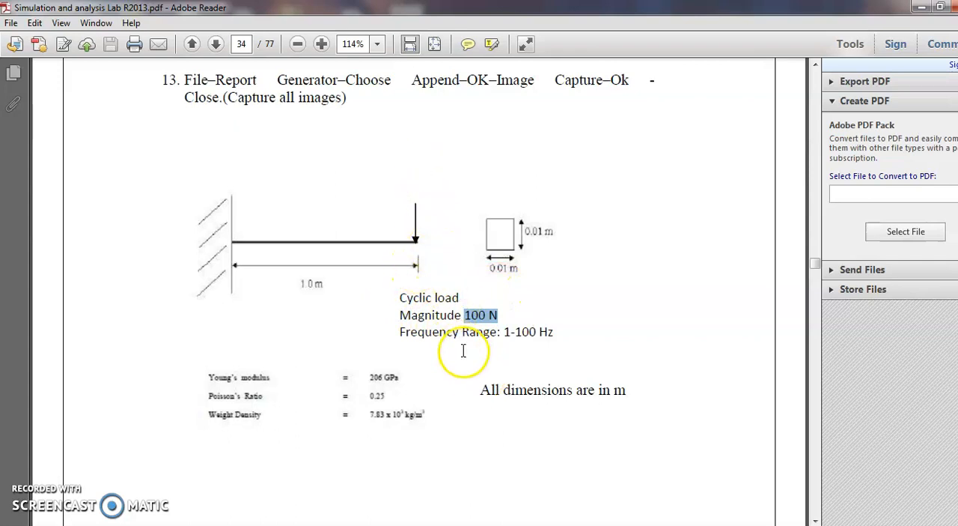
{"action": "left_click_drag", "start_coordinate": [558, 332], "coordinate": [504, 332]}
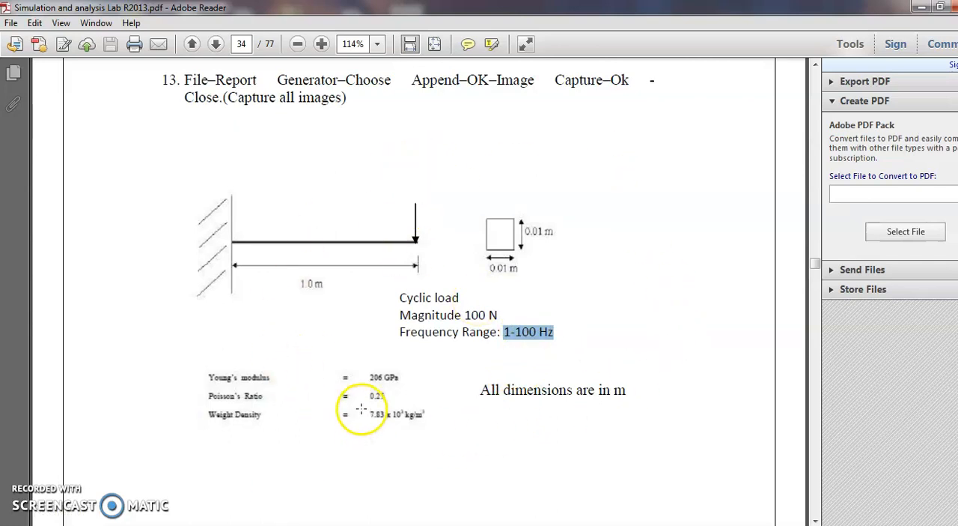
Switch back to ANSYS and filter the interface preferences to the Structural discipline with the h-Method
{"action": "mouse_move", "coordinate": [288, 524]}
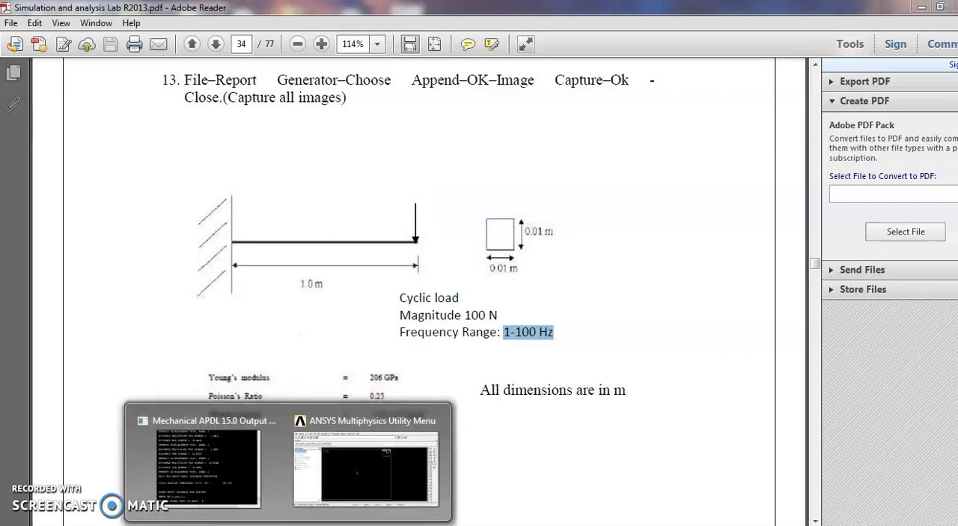
{"action": "left_click", "coordinate": [341, 479]}
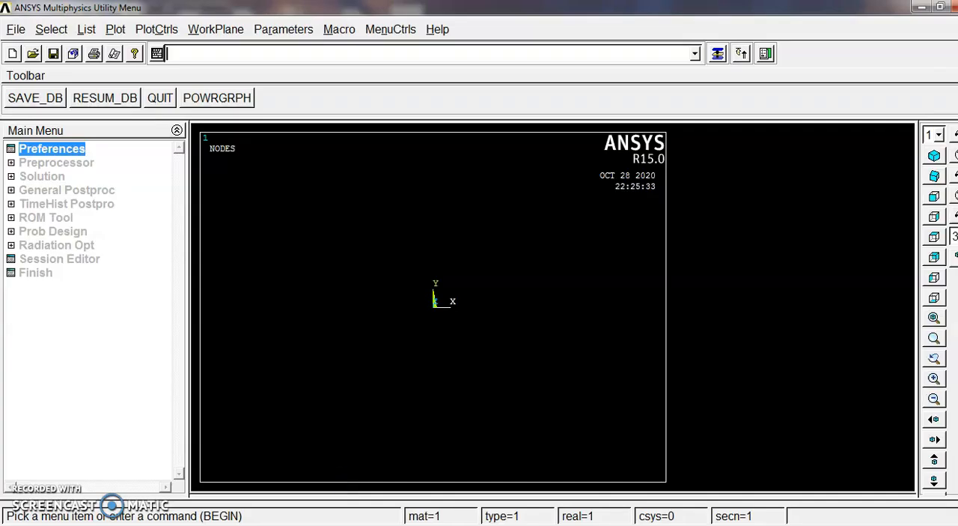
{"action": "left_click", "coordinate": [66, 148]}
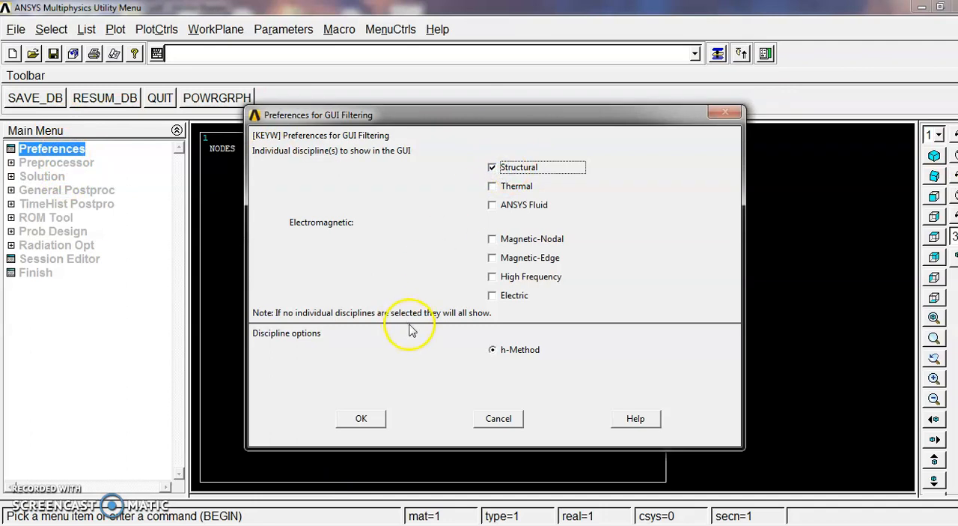
{"action": "left_click", "coordinate": [362, 418]}
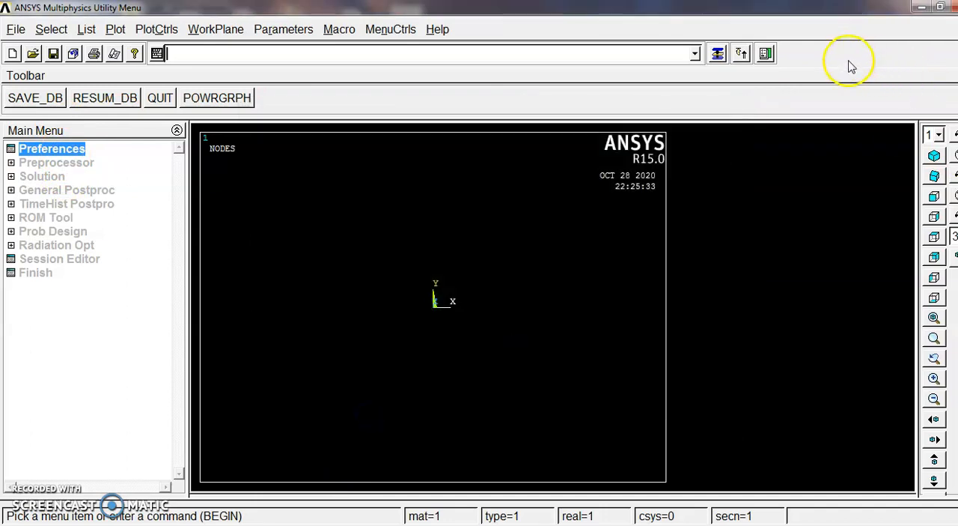
Add the 2 node 188 beam as element type 1 in the preprocessor
{"action": "left_click", "coordinate": [81, 163]}
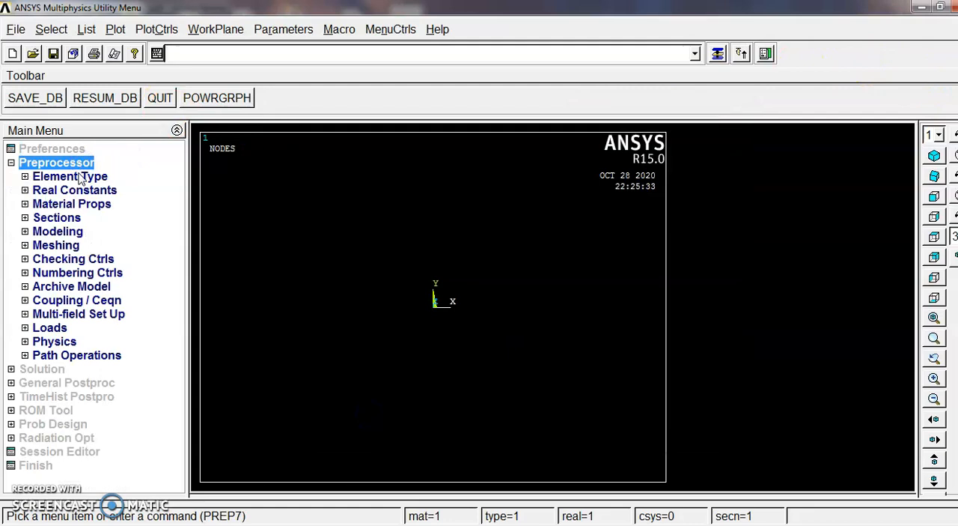
{"action": "left_click", "coordinate": [92, 176]}
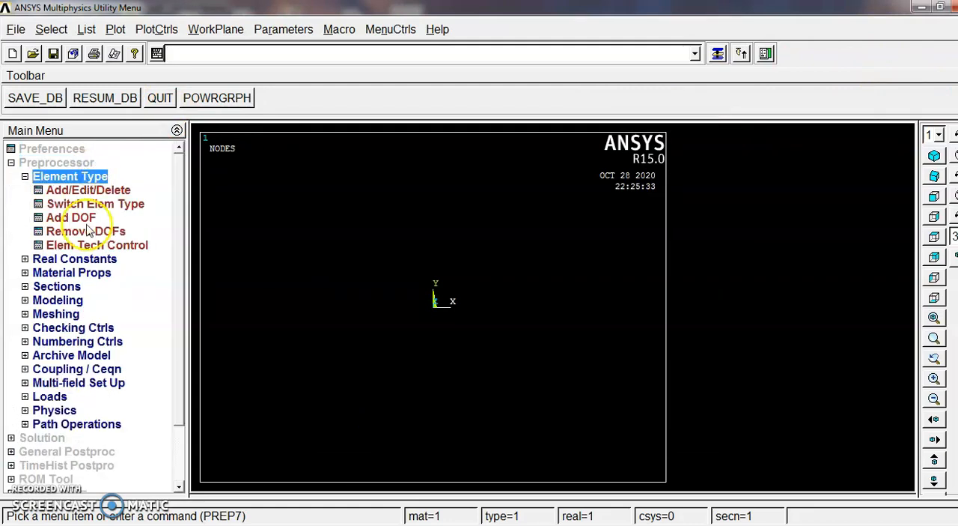
{"action": "left_click", "coordinate": [110, 190]}
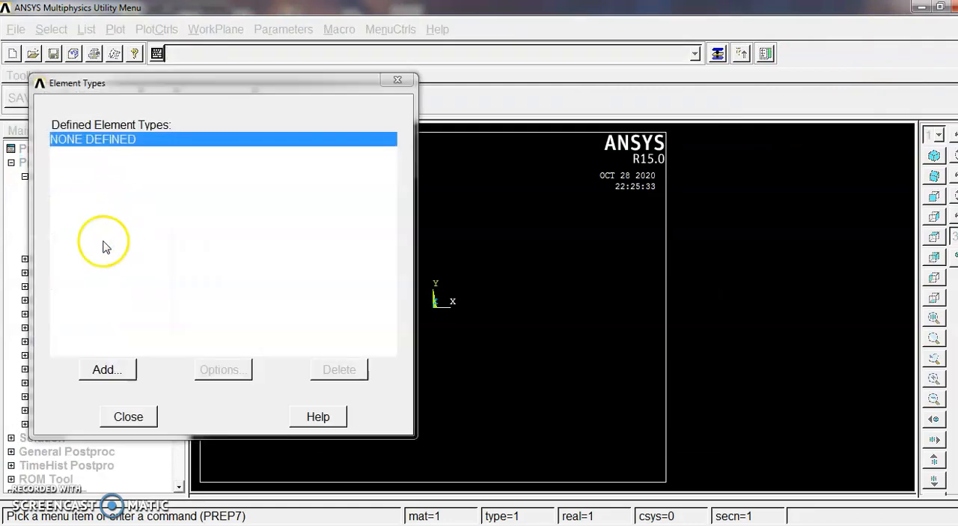
{"action": "left_click_drag", "start_coordinate": [287, 72], "coordinate": [490, 58]}
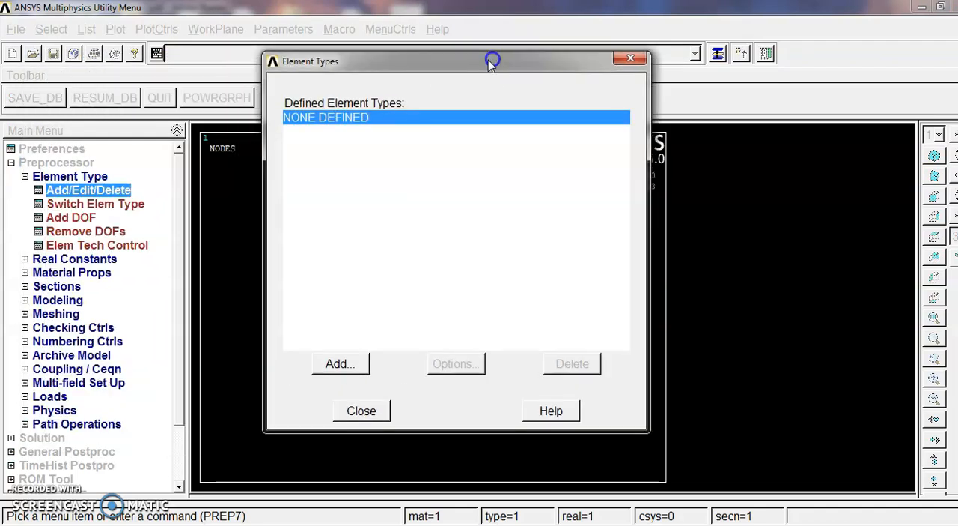
{"action": "left_click", "coordinate": [335, 365]}
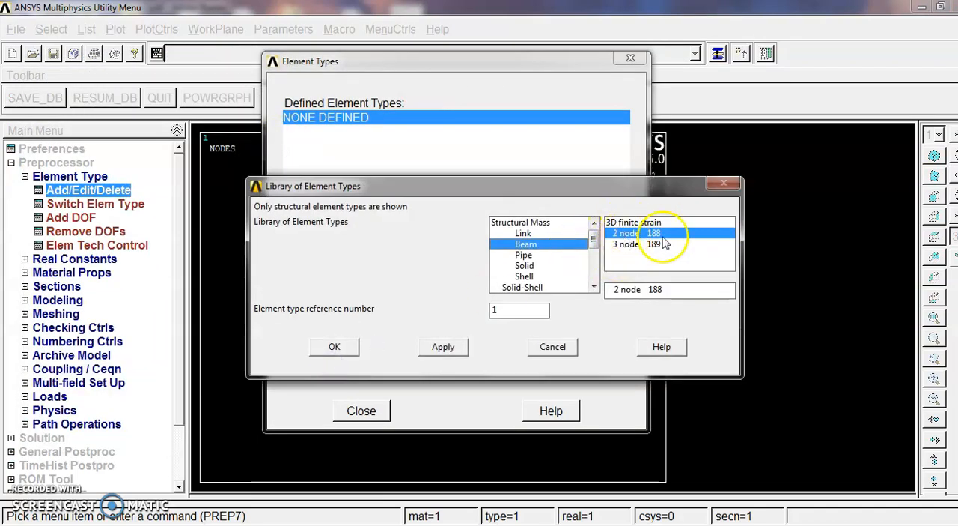
{"action": "left_click", "coordinate": [330, 348]}
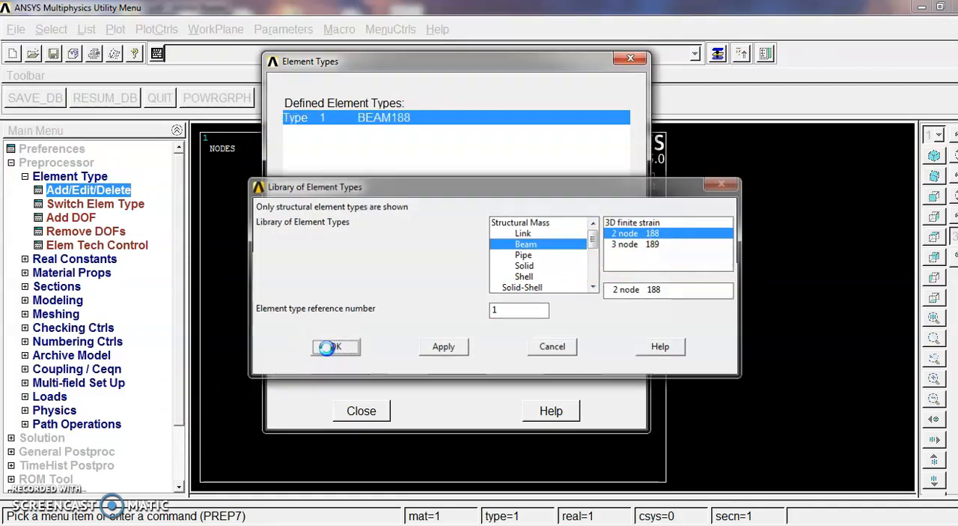
{"action": "left_click", "coordinate": [361, 411]}
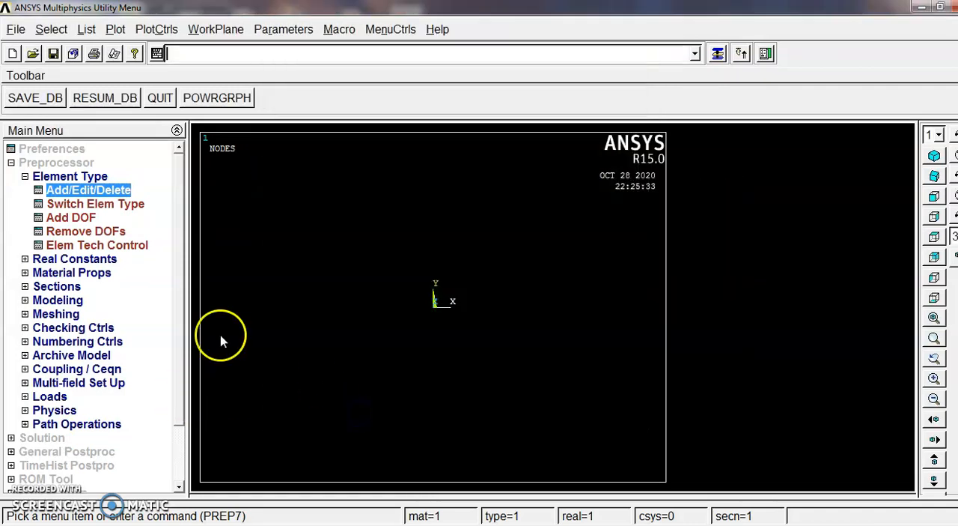
{"action": "left_click", "coordinate": [45, 176]}
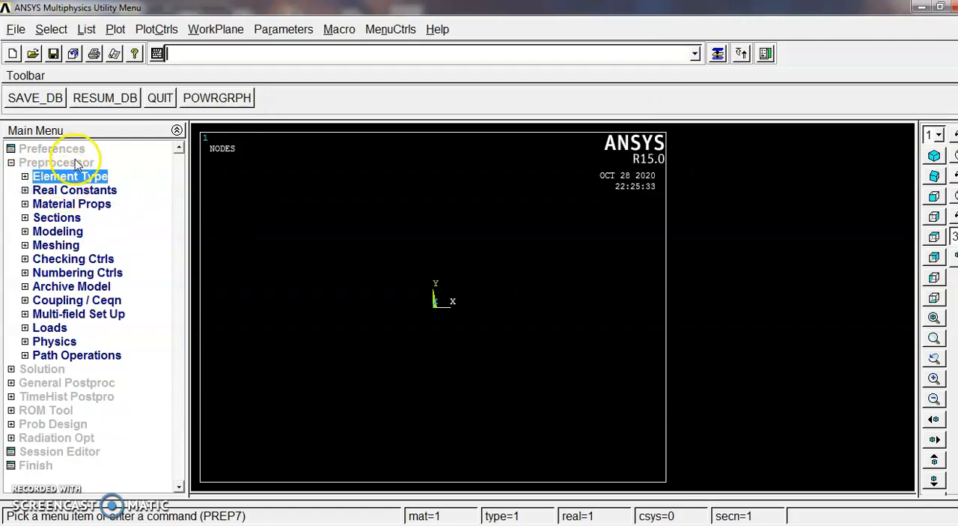
Define linear elastic isotropic properties for material model 1 with EX 200e9 and a Poisson's ratio for PRXY
{"action": "left_click", "coordinate": [64, 206]}
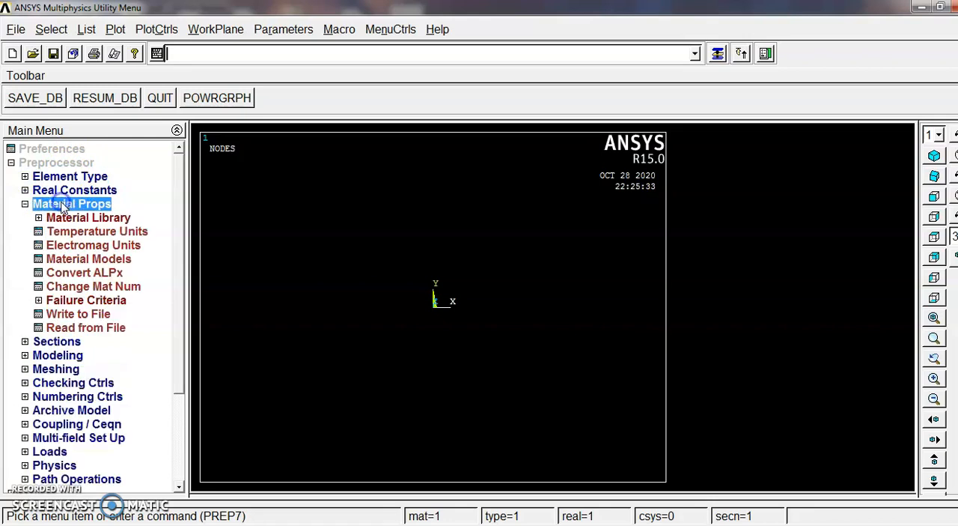
{"action": "left_click", "coordinate": [88, 259]}
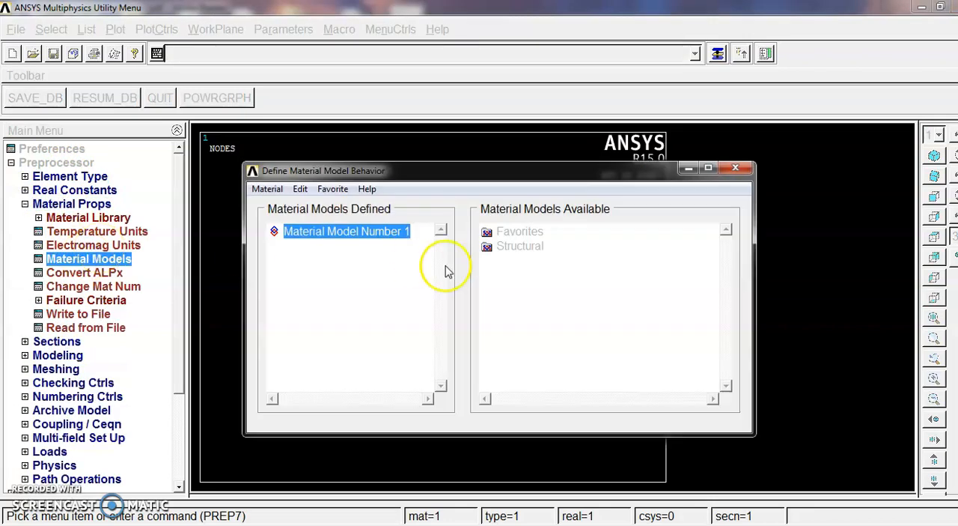
{"action": "double_click", "coordinate": [525, 249]}
{"action": "double_click", "coordinate": [530, 259]}
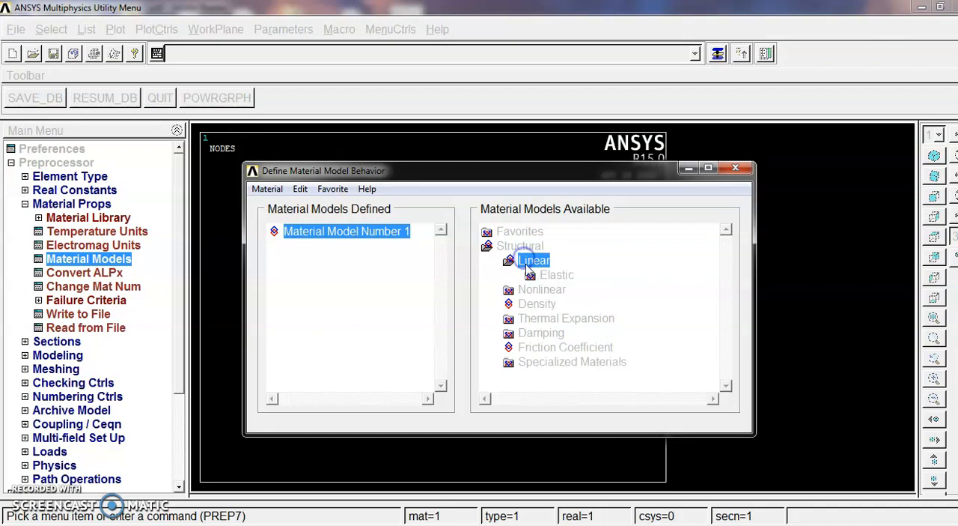
{"action": "double_click", "coordinate": [554, 275]}
{"action": "double_click", "coordinate": [554, 290]}
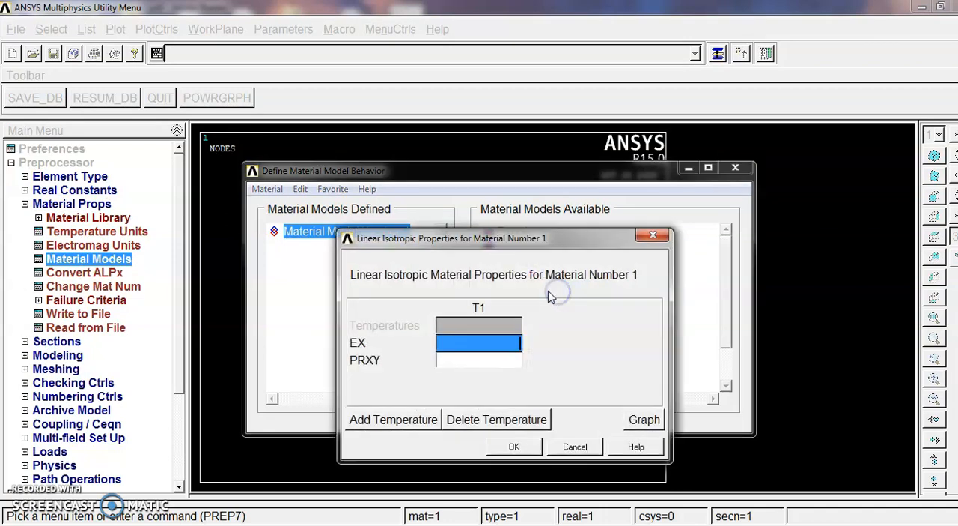
{"action": "type", "text": "200e9"}
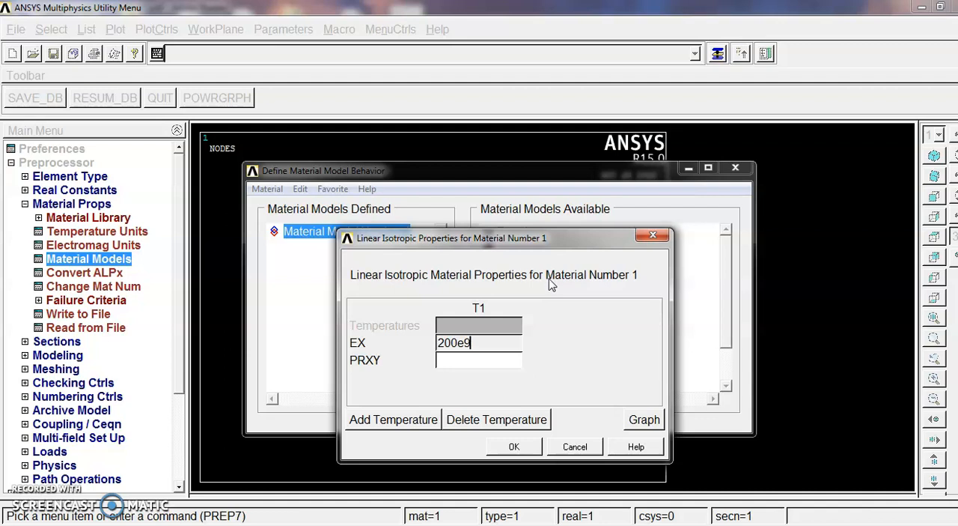
{"action": "left_click", "coordinate": [498, 362]}
{"action": "left_click", "coordinate": [488, 339]}
{"action": "left_click", "coordinate": [483, 365]}
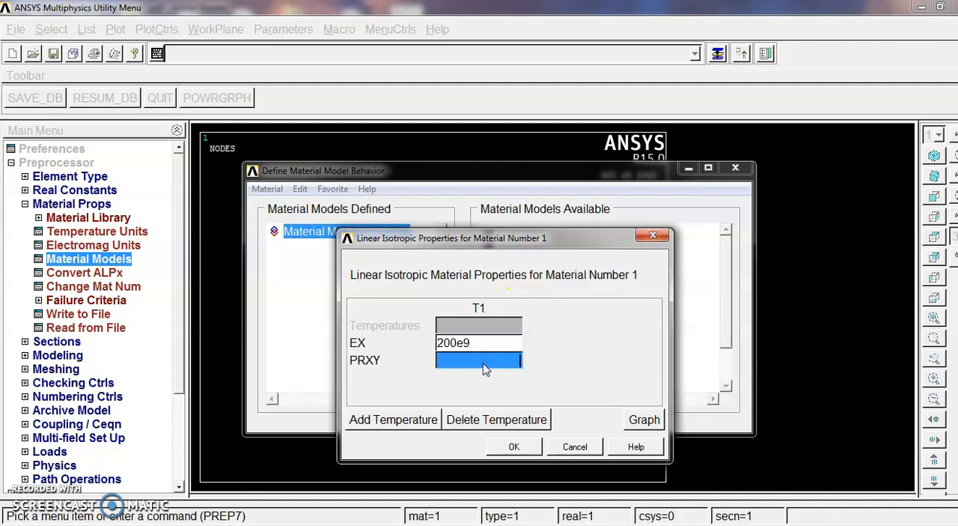
{"action": "type", "text": "0"}
{"action": "left_click", "coordinate": [515, 446]}
Add a density of 7850.3 to material model 1 and finish the material definition
{"action": "double_click", "coordinate": [537, 346]}
{"action": "left_click", "coordinate": [480, 353]}
{"action": "type", "text": "7850.3"}
{"action": "left_click", "coordinate": [517, 439]}
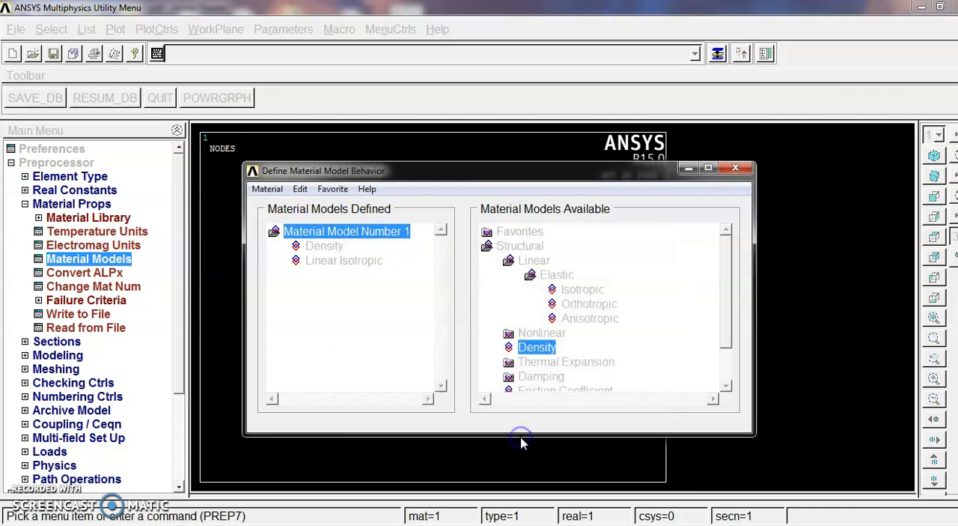
{"action": "left_click", "coordinate": [735, 167]}
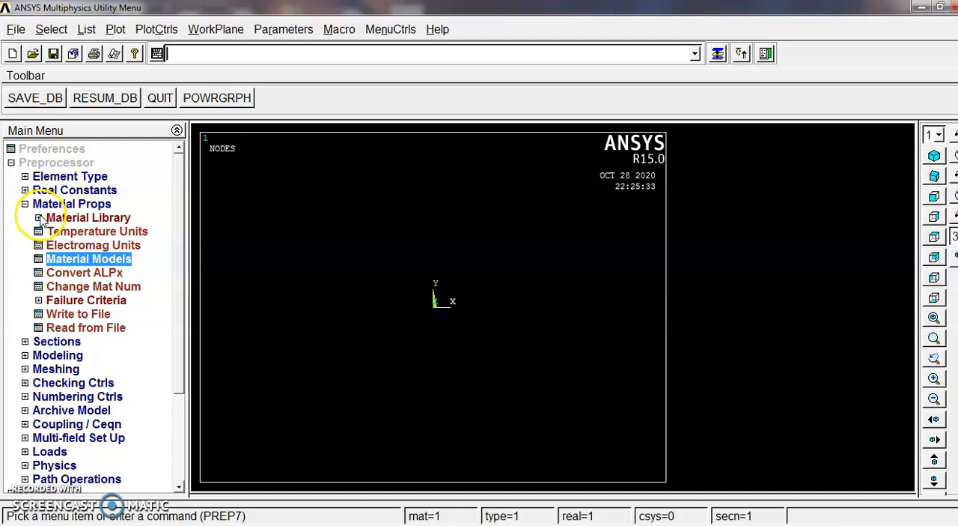
{"action": "left_click", "coordinate": [25, 204]}
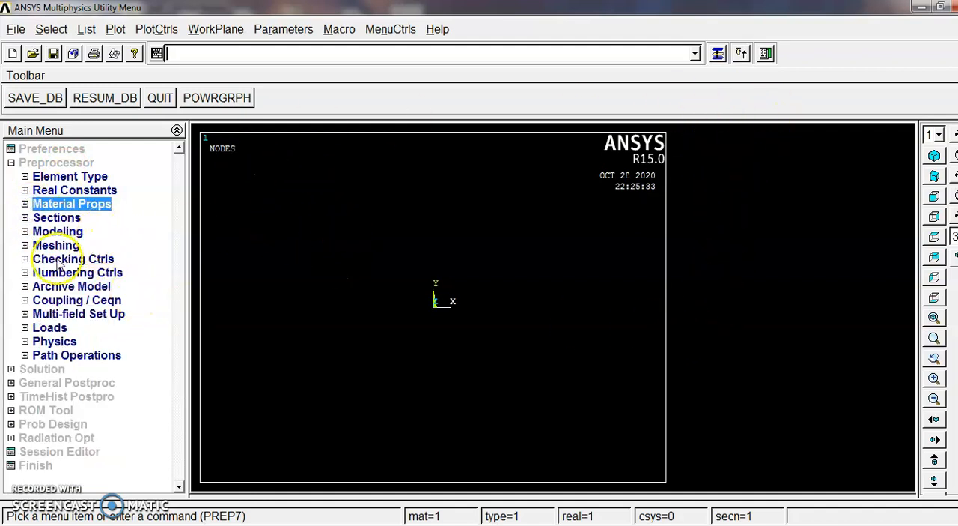
Open the Beam Tool for section ID 1 and enter a width B of 0.1
{"action": "left_click", "coordinate": [57, 218]}
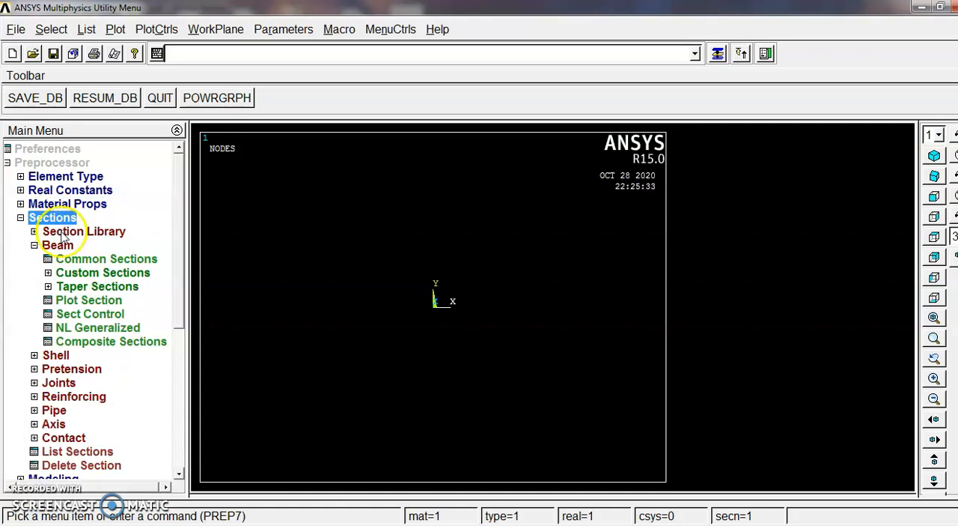
{"action": "left_click", "coordinate": [38, 248]}
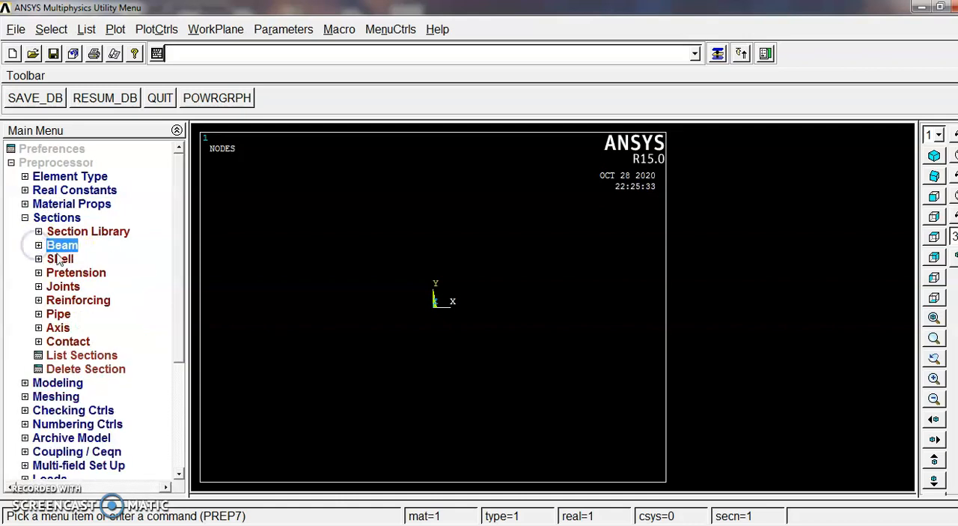
{"action": "left_click", "coordinate": [62, 247]}
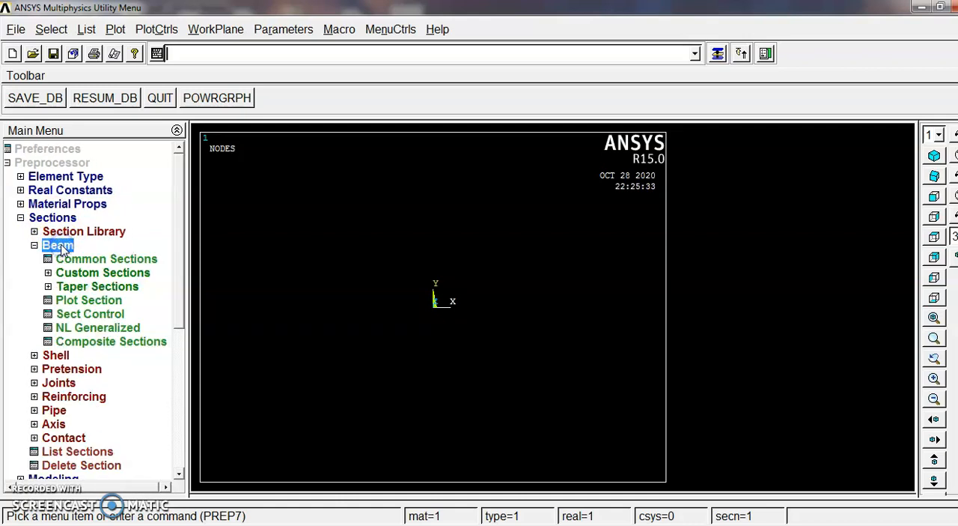
{"action": "left_click", "coordinate": [95, 260]}
{"action": "left_click", "coordinate": [870, 248]}
{"action": "type", "text": ".1"}
{"action": "left_click", "coordinate": [894, 290]}
{"action": "type", "text": "."}
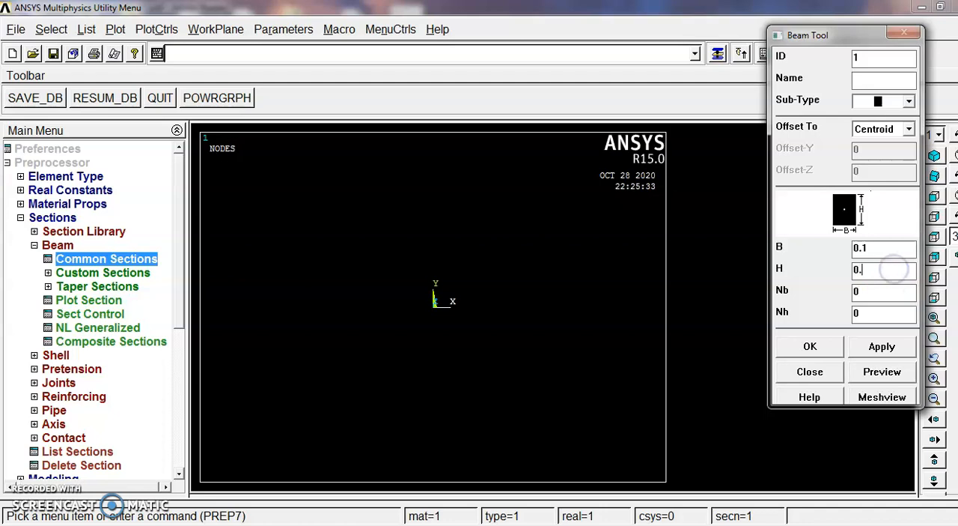
Check the beam cross-section size in the PDF, return to ANSYS and define the section with width B set to 0.01
{"action": "key", "text": "alt+Tab"}
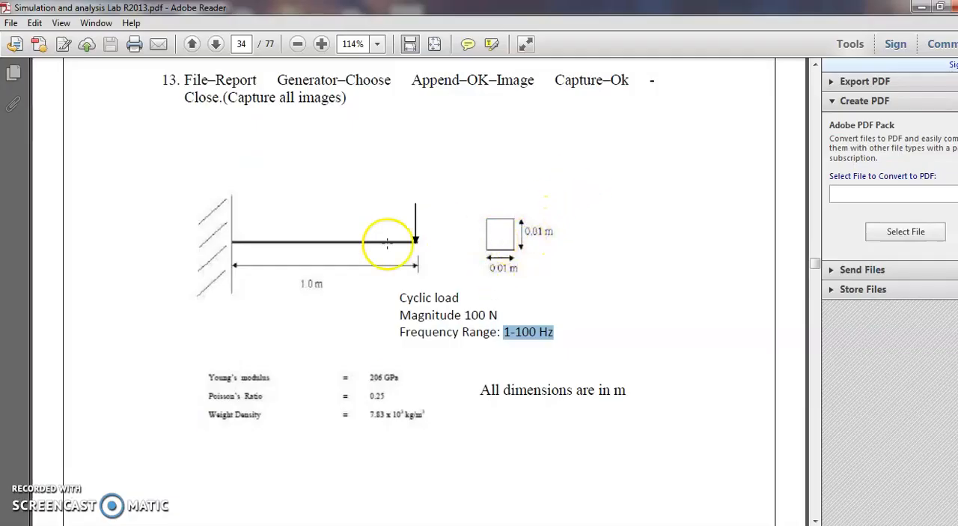
{"action": "left_click", "coordinate": [920, 9]}
{"action": "left_click", "coordinate": [873, 253]}
{"action": "type", "text": "0.01"}
{"action": "left_click", "coordinate": [810, 346]}
{"action": "left_click", "coordinate": [20, 217]}
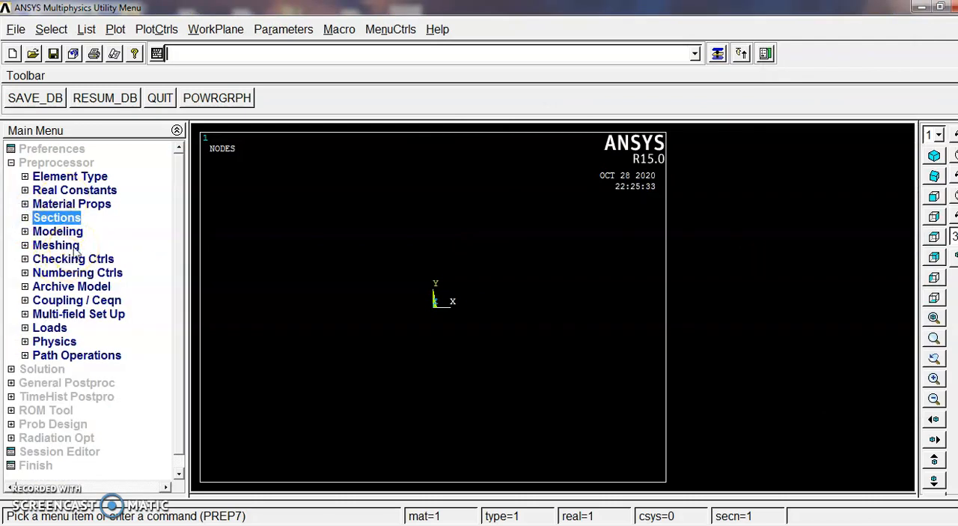
Create keypoint 1 in the active coordinate system at X 0
{"action": "left_click", "coordinate": [71, 232]}
{"action": "left_click", "coordinate": [65, 247]}
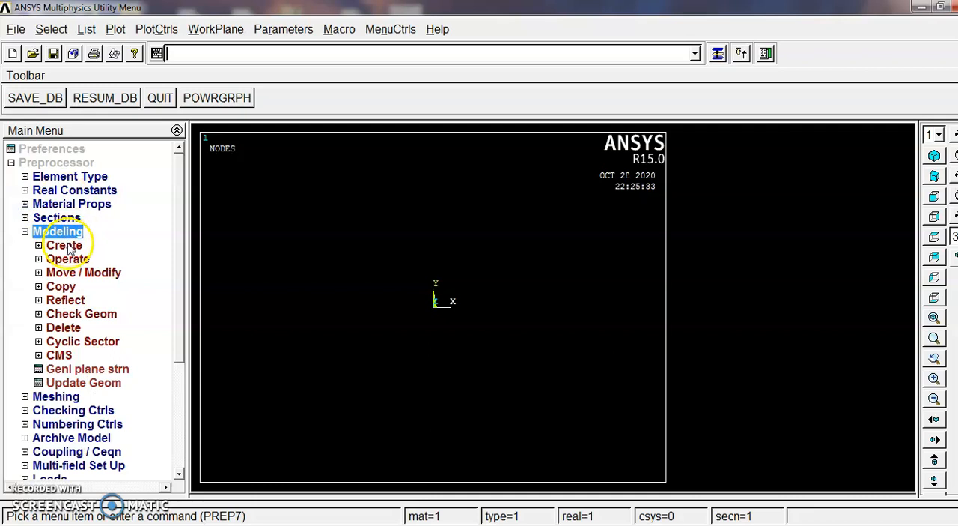
{"action": "left_click", "coordinate": [88, 259]}
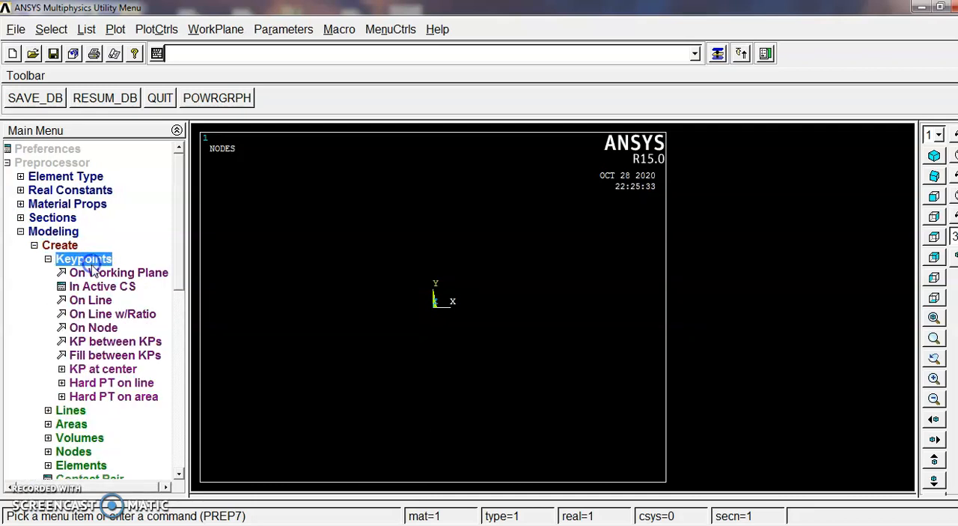
{"action": "left_click", "coordinate": [101, 289]}
{"action": "left_click_drag", "start_coordinate": [546, 262], "coordinate": [507, 256]}
{"action": "key", "text": "BackSpace"}
{"action": "type", "text": "1"}
{"action": "double_click", "coordinate": [539, 275]}
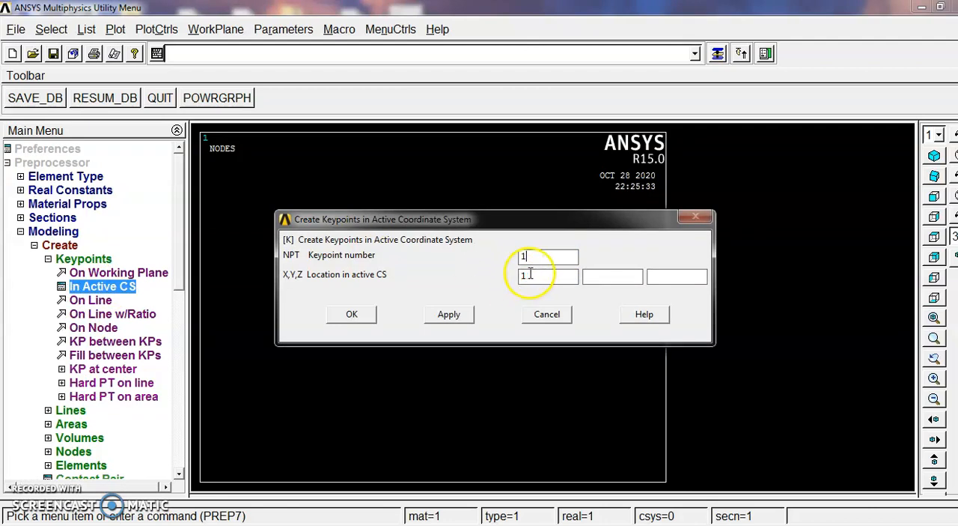
{"action": "type", "text": "0"}
{"action": "left_click", "coordinate": [352, 314]}
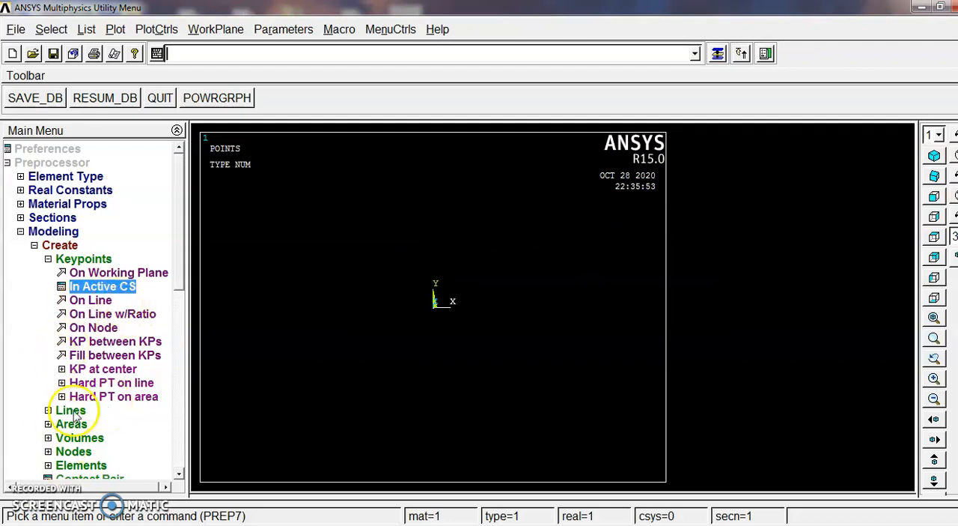
Check the beam length in the PDF, return to ANSYS and create keypoint 2 at the 1.0 m end of the beam
{"action": "left_click", "coordinate": [102, 288]}
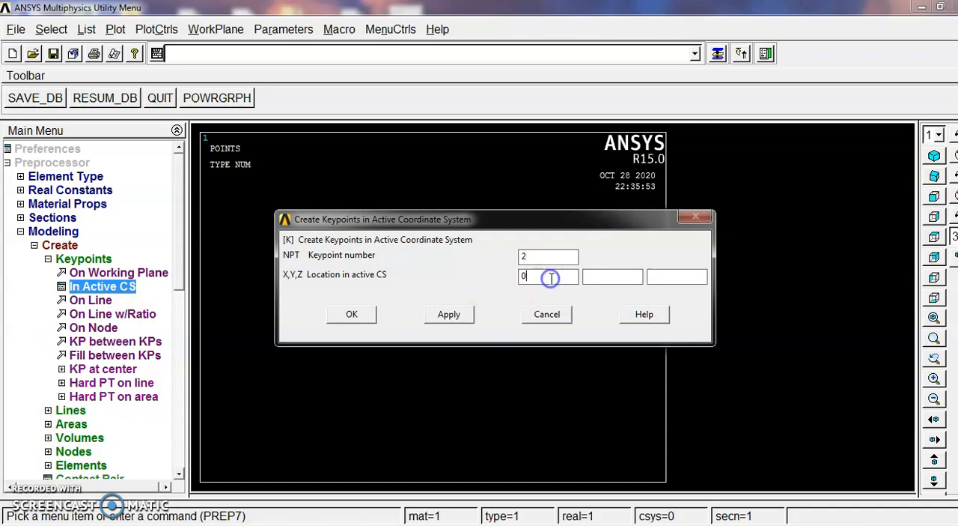
{"action": "key", "text": "alt+Tab"}
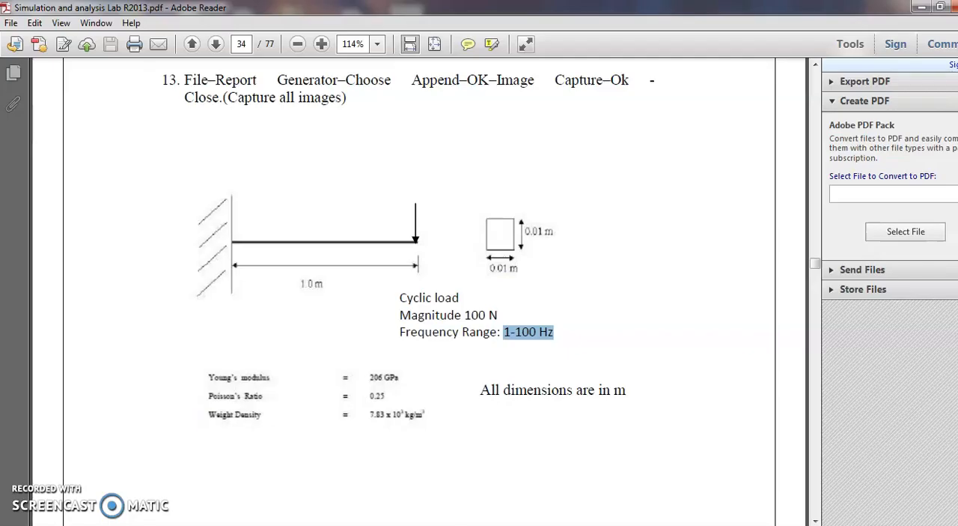
{"action": "left_click", "coordinate": [919, 7]}
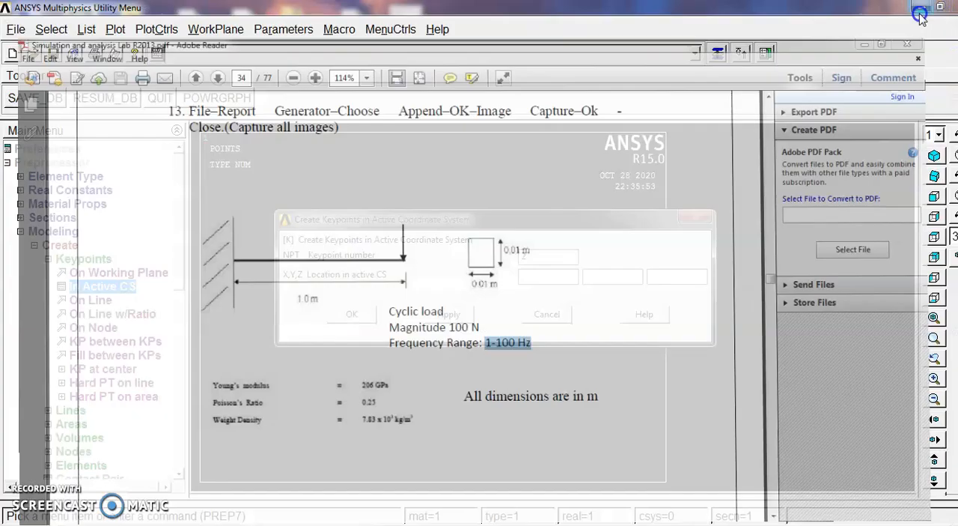
{"action": "left_click", "coordinate": [350, 314]}
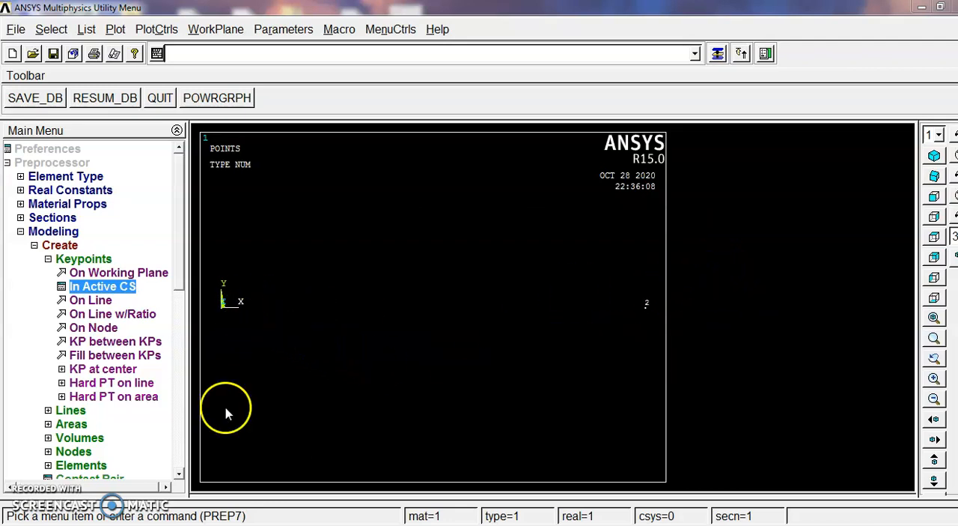
Create a straight line between keypoints 1 and 2 to form the beam
{"action": "left_click", "coordinate": [53, 261]}
{"action": "left_click", "coordinate": [66, 273]}
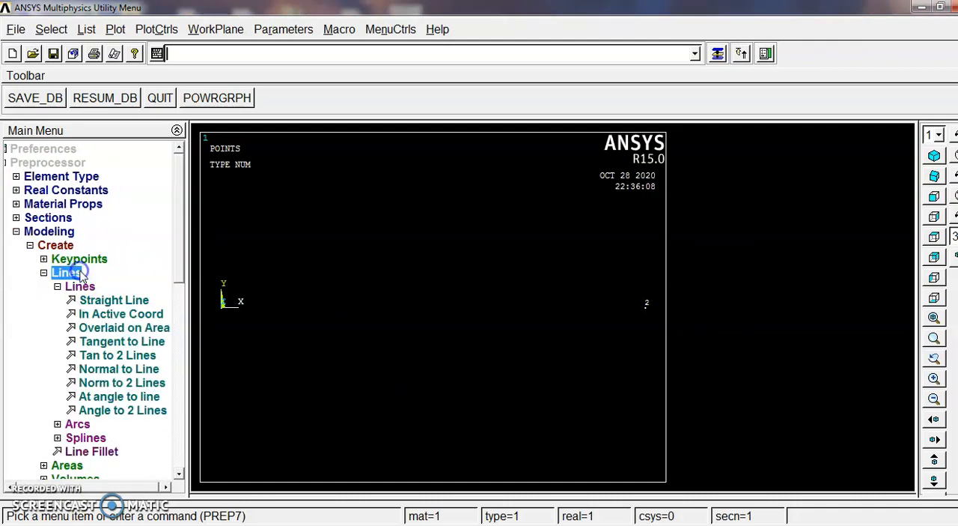
{"action": "left_click", "coordinate": [112, 300]}
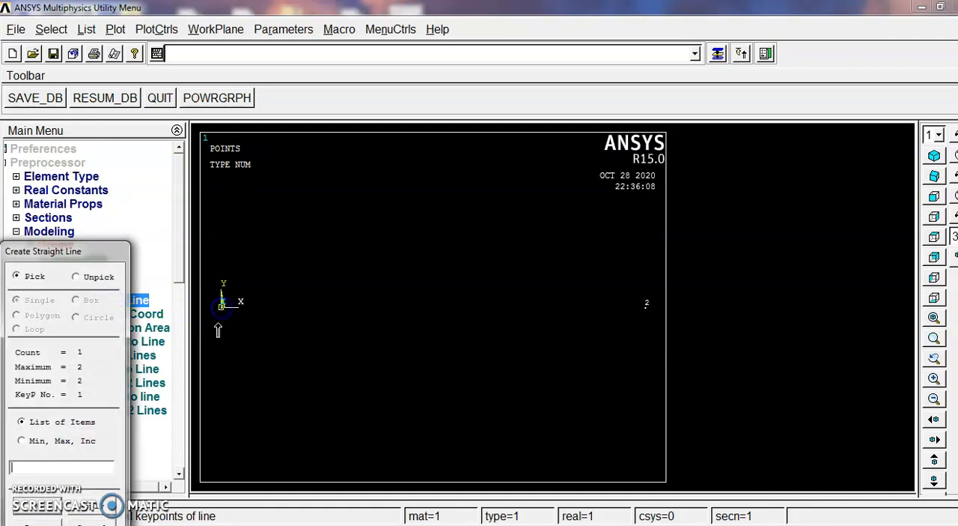
{"action": "left_click", "coordinate": [636, 327]}
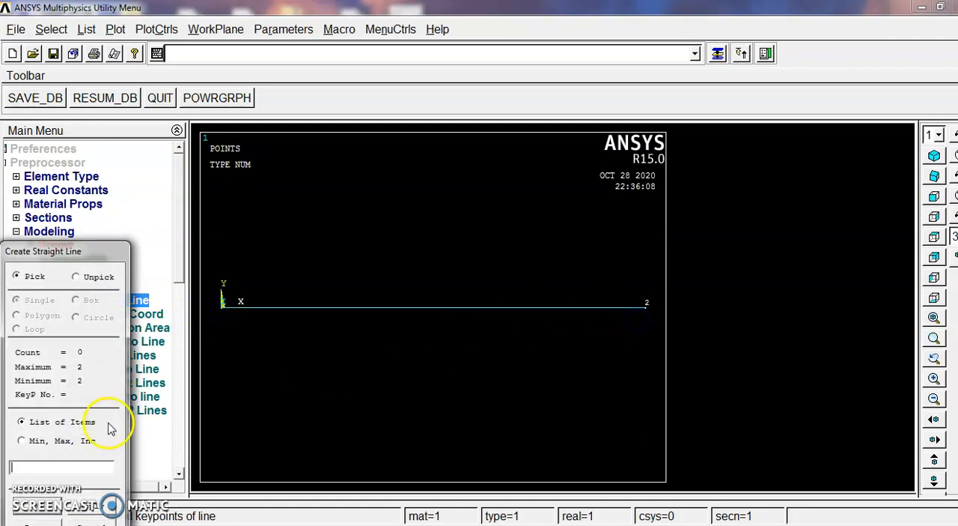
{"action": "left_click", "coordinate": [42, 513]}
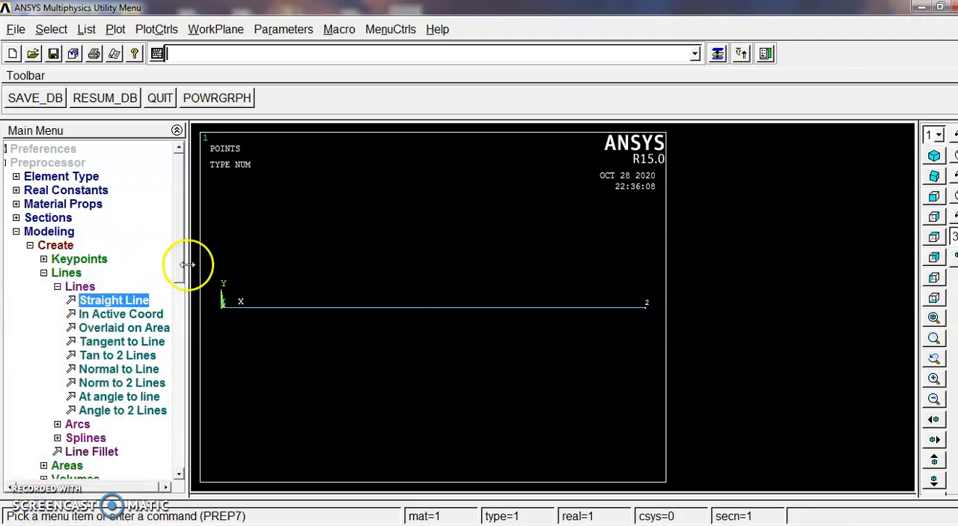
{"action": "left_click", "coordinate": [51, 272]}
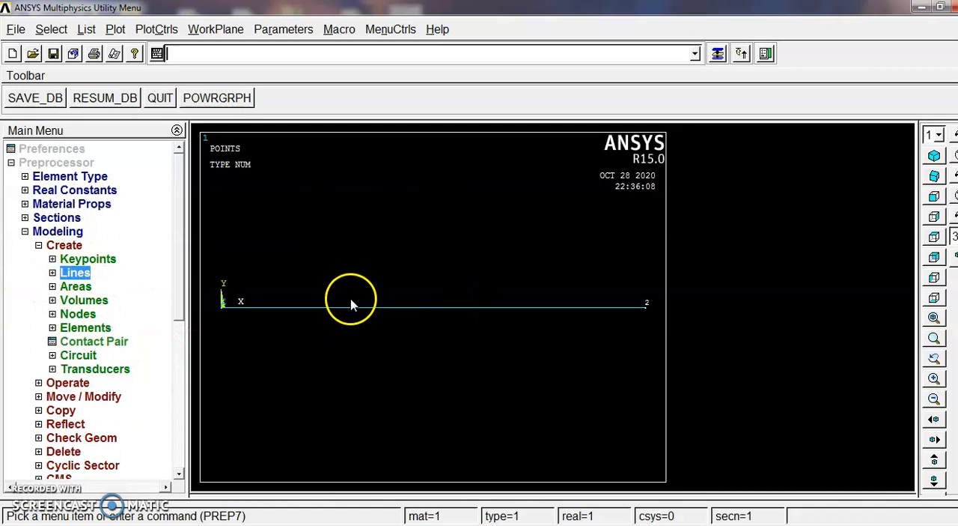
{"action": "left_click", "coordinate": [38, 245]}
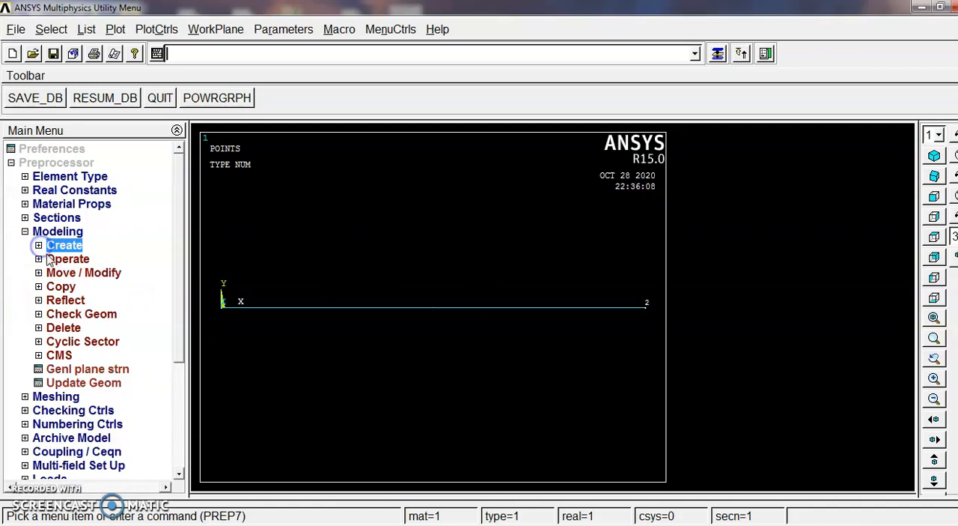
{"action": "left_click", "coordinate": [24, 231]}
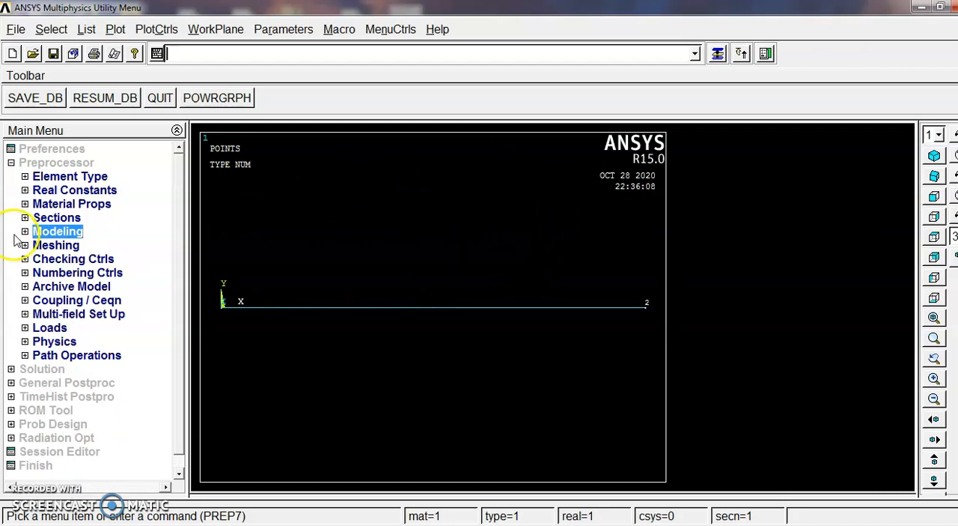
Set the element size on the beam line to 50 element divisions with the MeshTool
{"action": "left_click", "coordinate": [60, 246]}
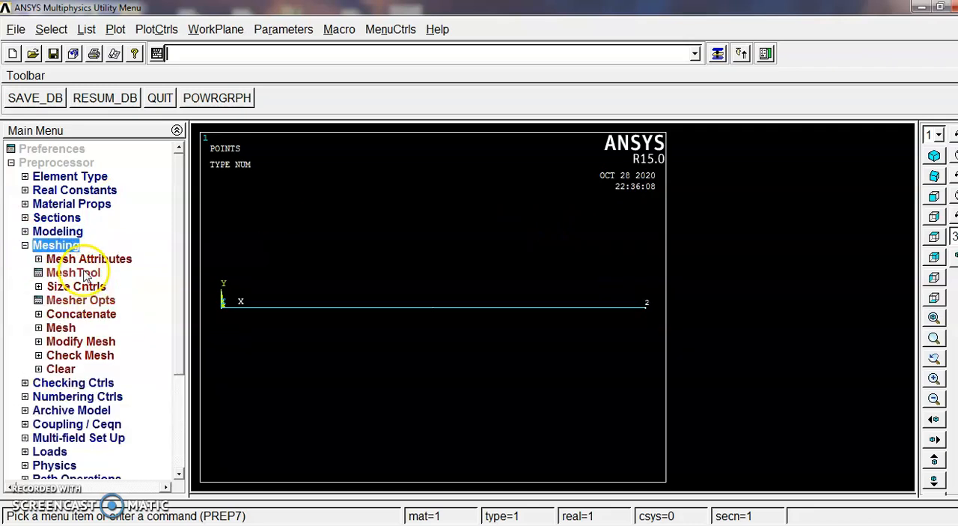
{"action": "left_click", "coordinate": [72, 273]}
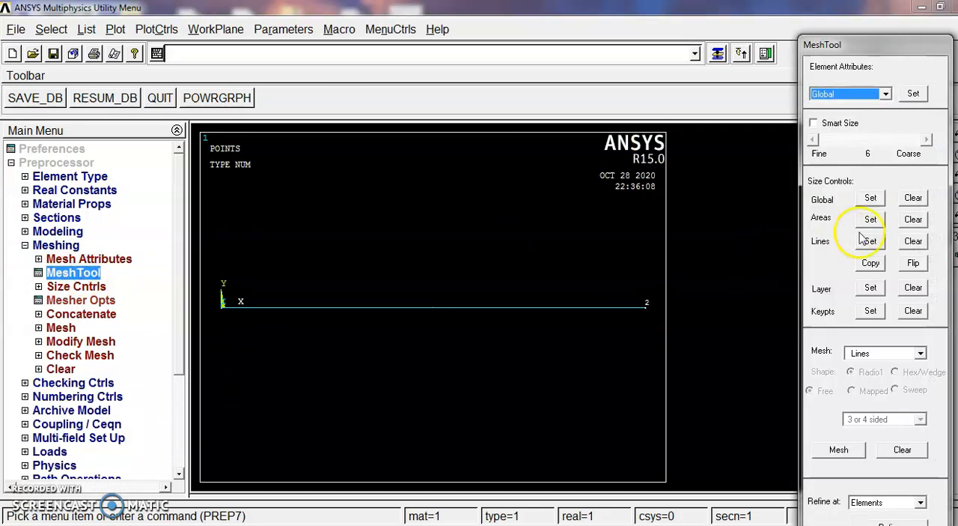
{"action": "left_click", "coordinate": [875, 245]}
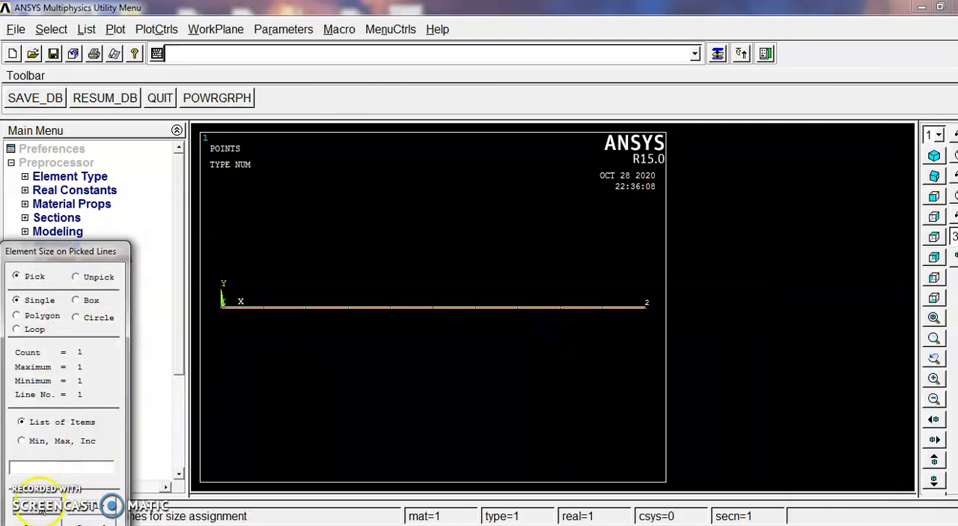
{"action": "left_click", "coordinate": [43, 510]}
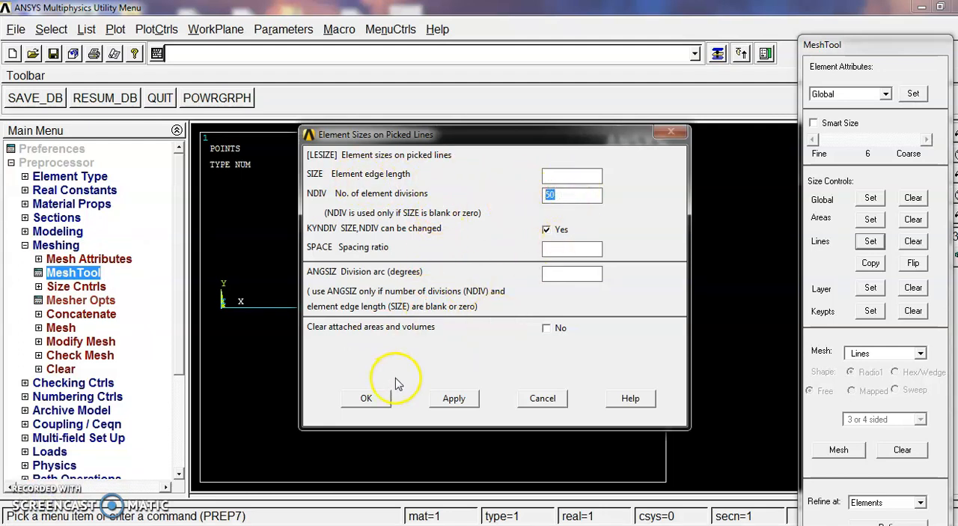
{"action": "left_click", "coordinate": [373, 398]}
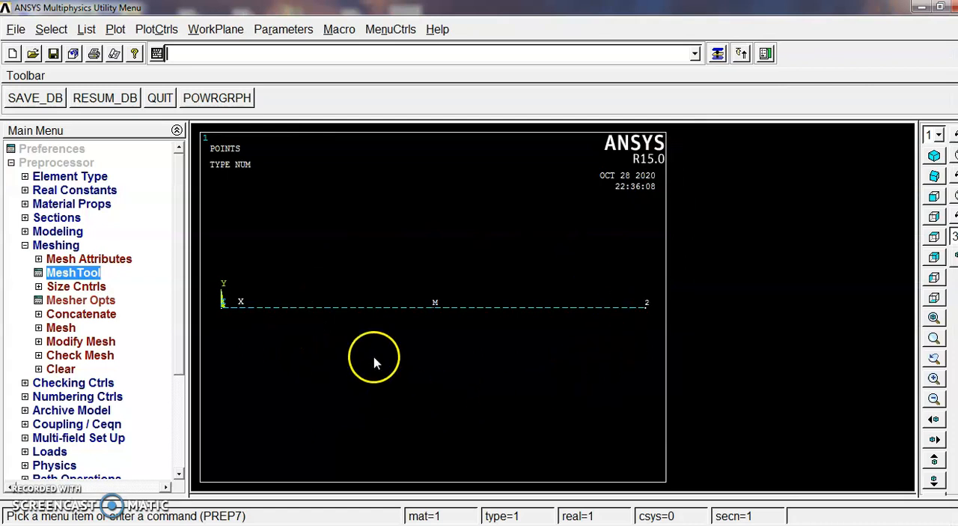
Mesh the beam line between the two keypoints
{"action": "left_click", "coordinate": [718, 54]}
{"action": "left_click", "coordinate": [839, 455]}
{"action": "left_click", "coordinate": [644, 318]}
{"action": "left_click_drag", "start_coordinate": [91, 250], "coordinate": [214, 95]}
{"action": "left_click", "coordinate": [162, 354]}
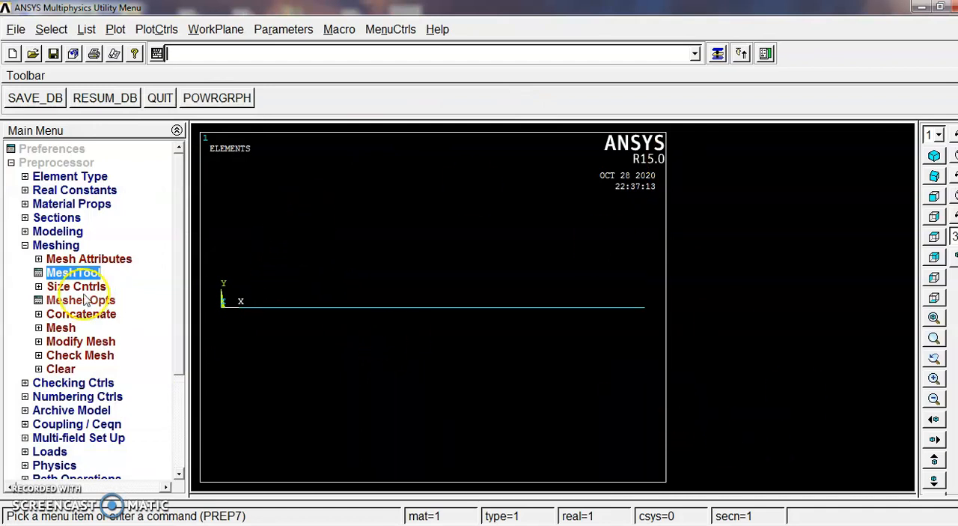
{"action": "left_click", "coordinate": [26, 245]}
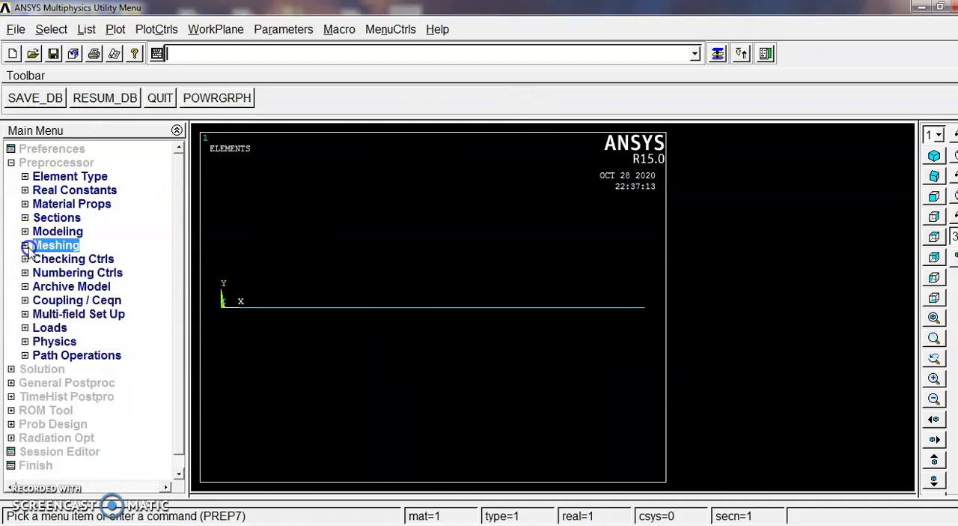
Define a new analysis of type Harmonic and close the MeshTool
{"action": "left_click", "coordinate": [45, 331]}
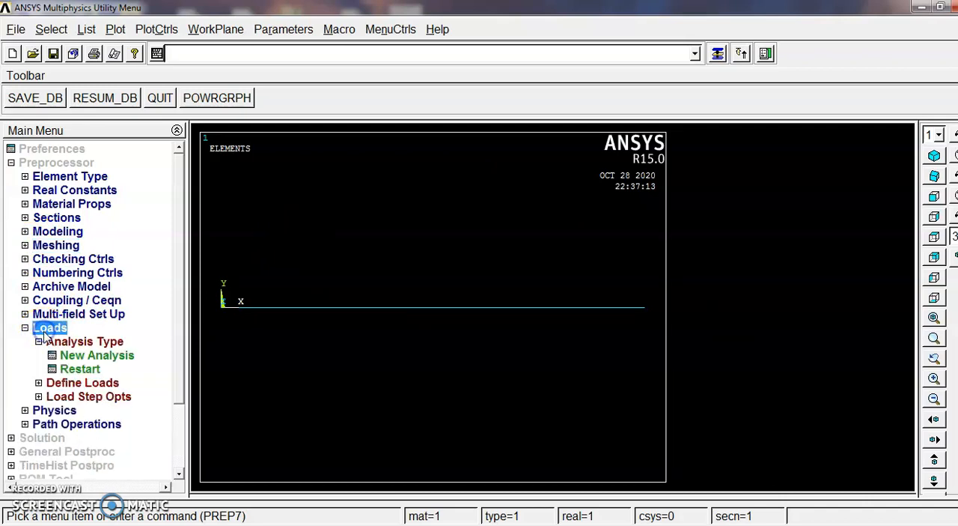
{"action": "left_click", "coordinate": [91, 356]}
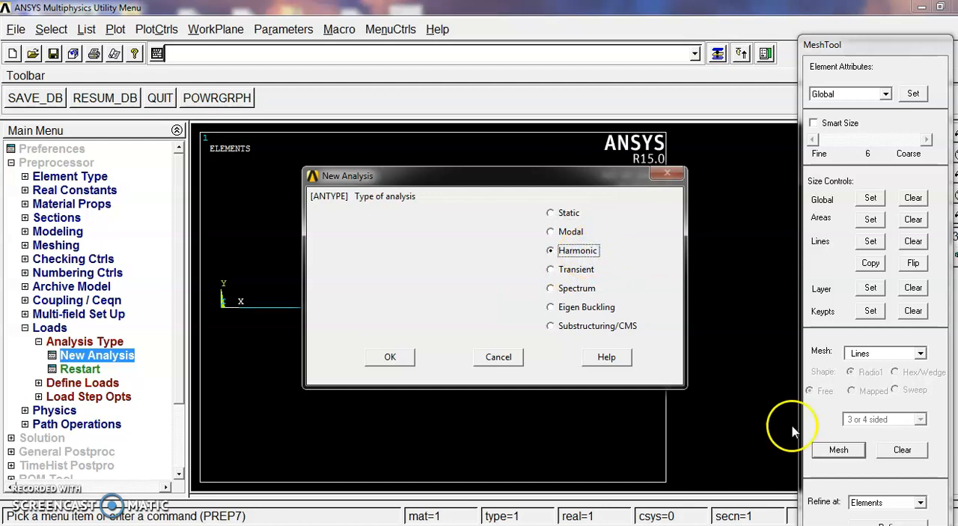
{"action": "left_click_drag", "start_coordinate": [871, 44], "coordinate": [856, 6]}
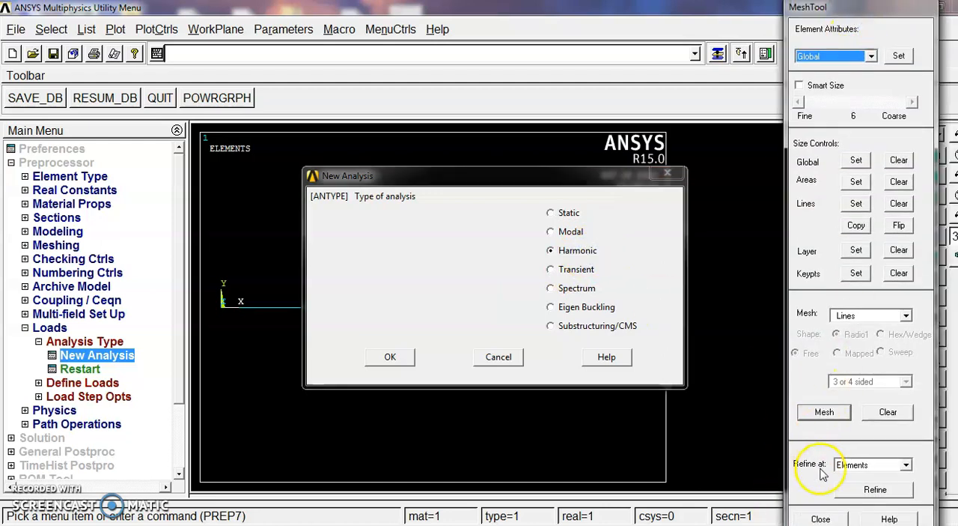
{"action": "left_click", "coordinate": [820, 519]}
{"action": "left_click", "coordinate": [408, 356]}
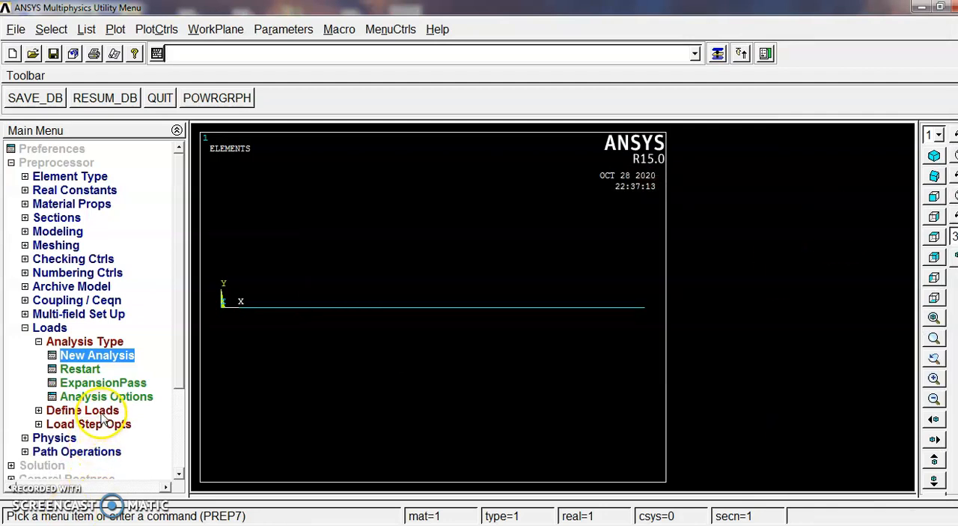
Constrain all degrees of freedom at keypoint 1 to fix that end of the beam
{"action": "left_click", "coordinate": [103, 413]}
{"action": "left_click", "coordinate": [84, 382]}
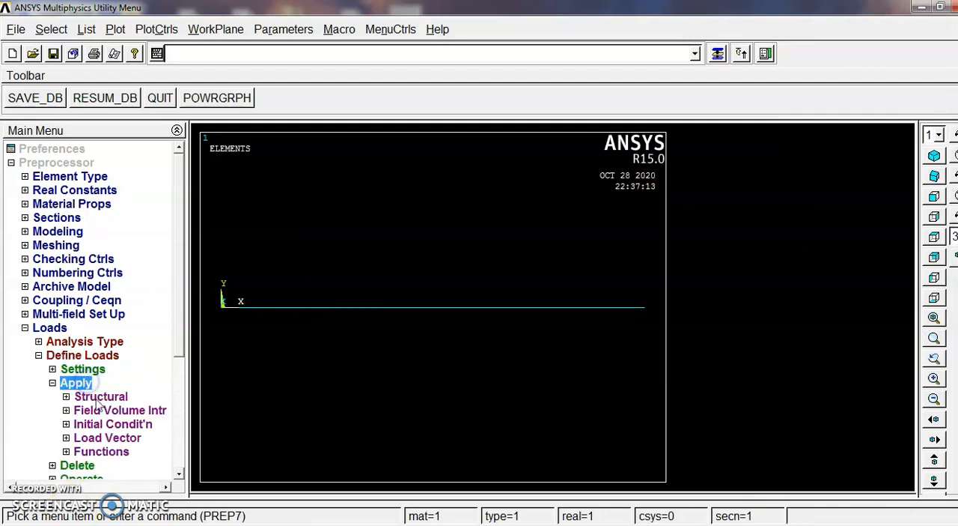
{"action": "left_click", "coordinate": [97, 396]}
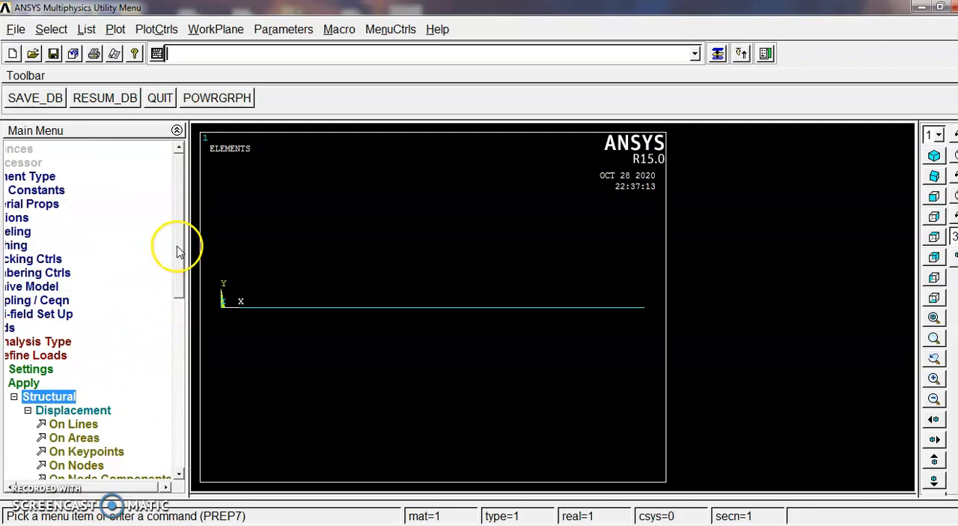
{"action": "left_click_drag", "start_coordinate": [182, 260], "coordinate": [177, 331]}
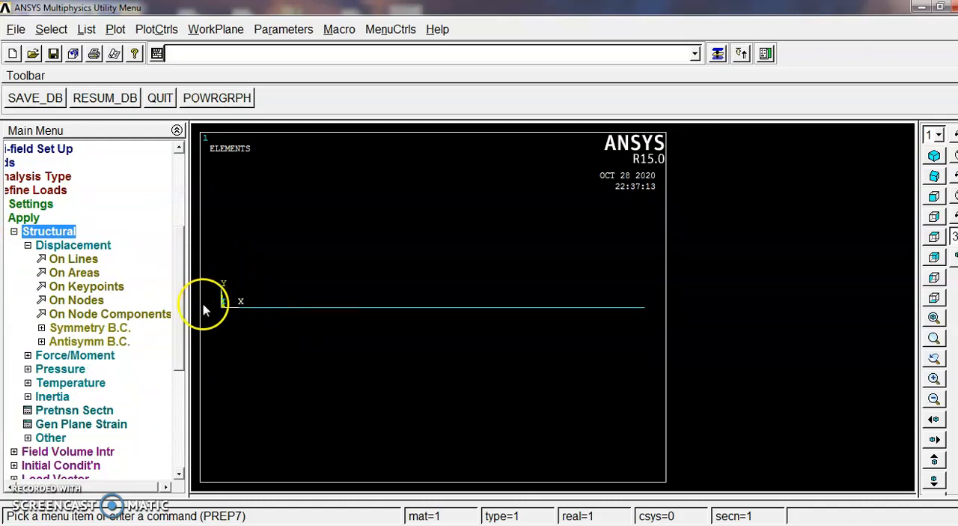
{"action": "left_click", "coordinate": [84, 286]}
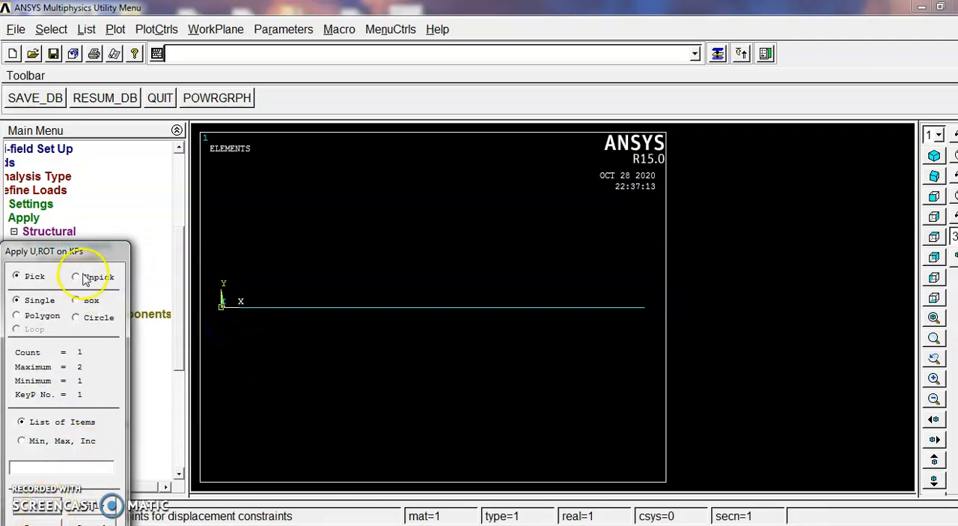
{"action": "left_click_drag", "start_coordinate": [86, 255], "coordinate": [190, 117]}
{"action": "left_click", "coordinate": [145, 364]}
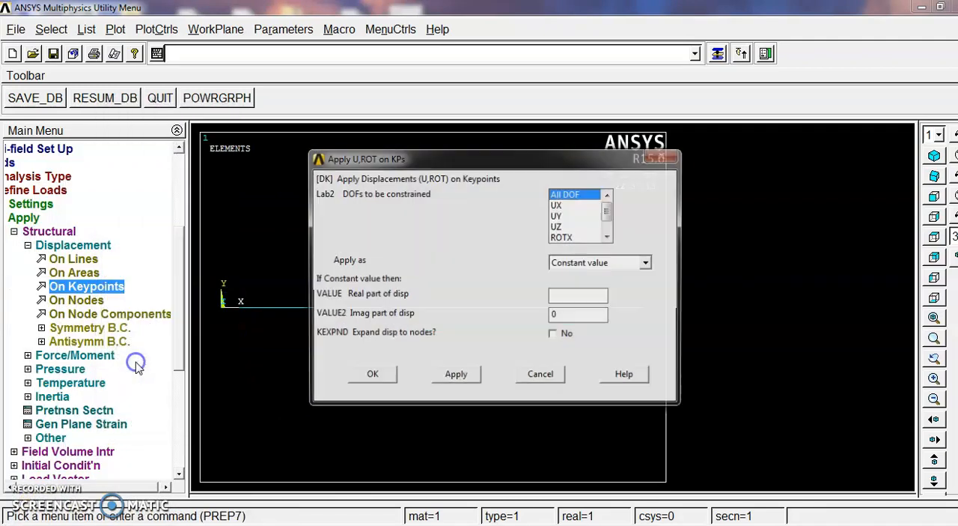
{"action": "left_click", "coordinate": [372, 376]}
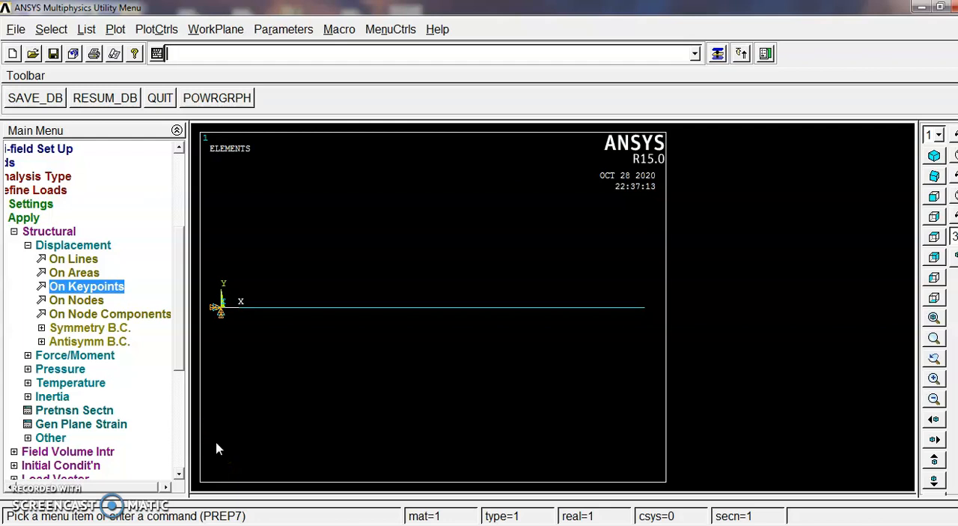
Apply the 100 N load as a constant negative FY force on keypoint 2 at the beam's free end
{"action": "left_click", "coordinate": [30, 250]}
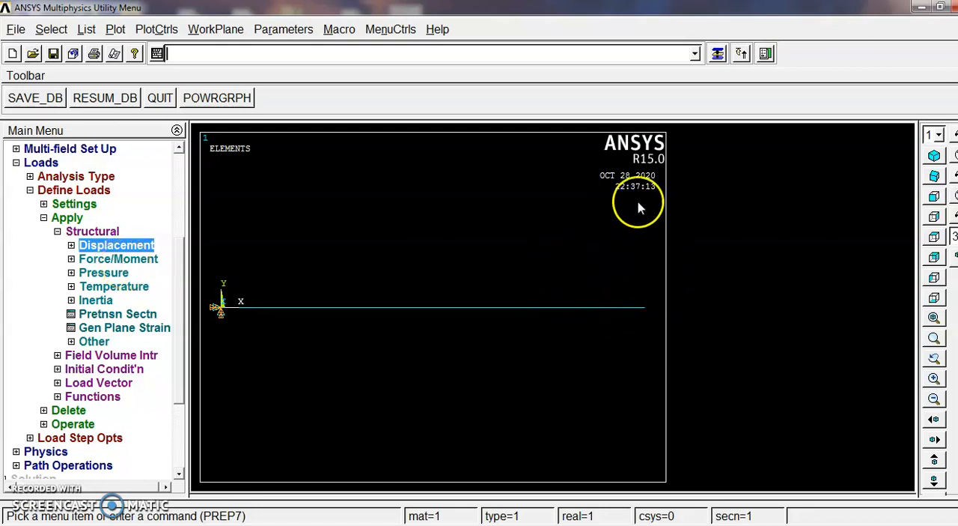
{"action": "left_click", "coordinate": [98, 258]}
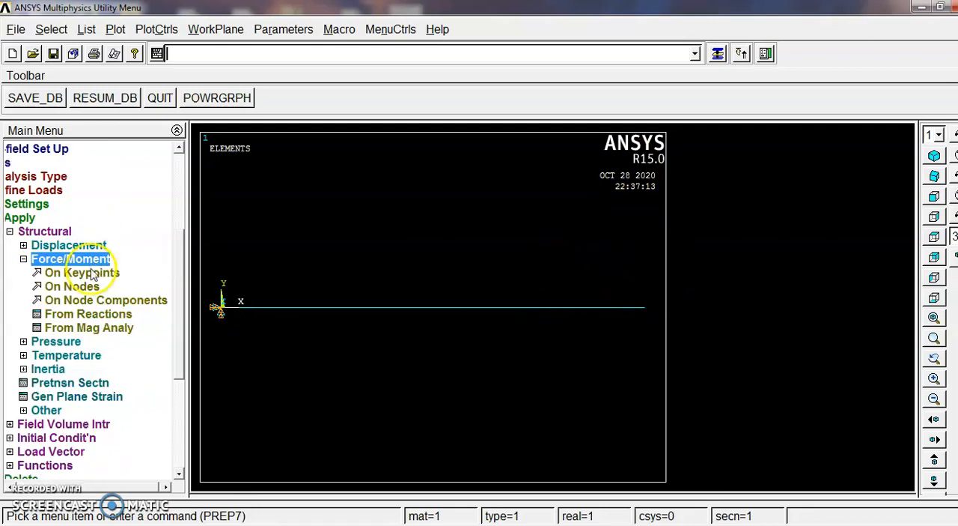
{"action": "left_click", "coordinate": [90, 274]}
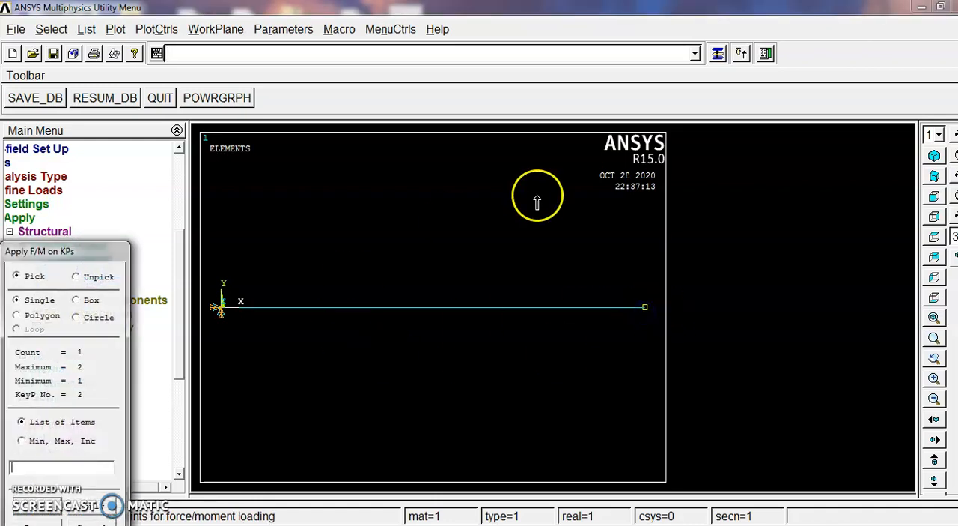
{"action": "left_click_drag", "start_coordinate": [90, 250], "coordinate": [139, 107]}
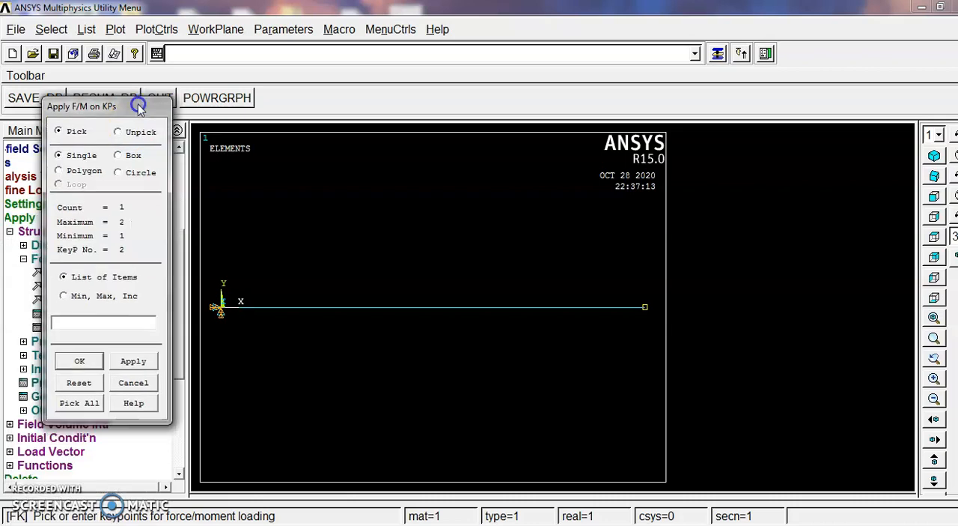
{"action": "left_click", "coordinate": [80, 361]}
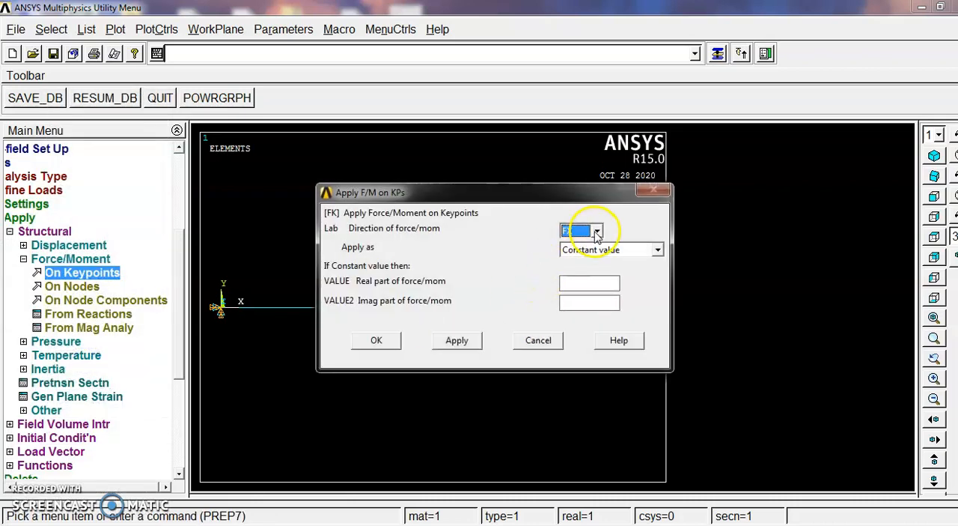
{"action": "left_click", "coordinate": [597, 232]}
{"action": "left_click", "coordinate": [577, 256]}
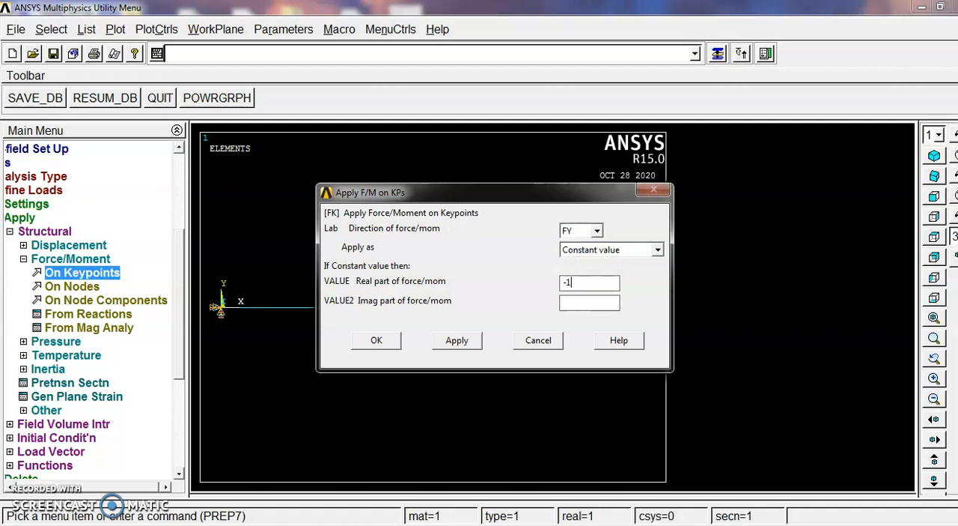
{"action": "left_click", "coordinate": [391, 341]}
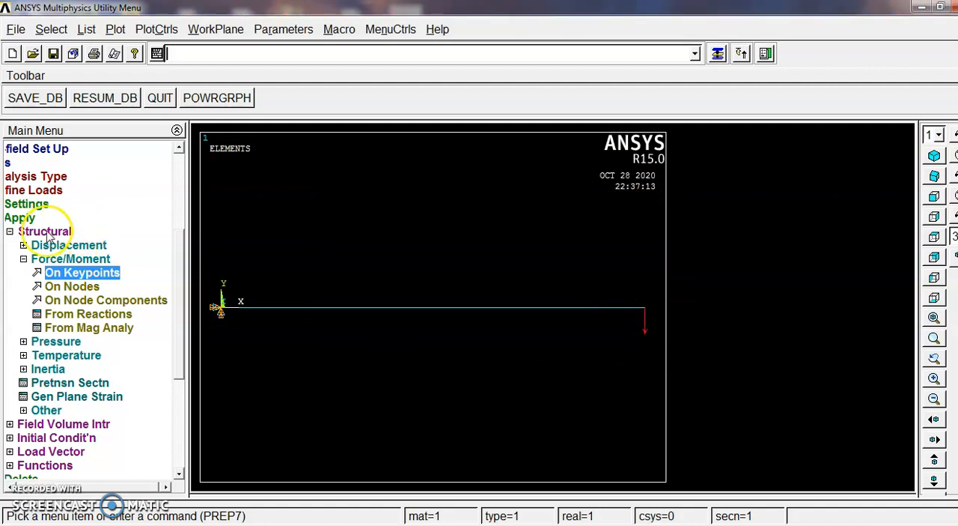
Set the harmonic frequency range to 0–100 with 10 substeps and stepped boundary conditions
{"action": "left_click", "coordinate": [11, 232]}
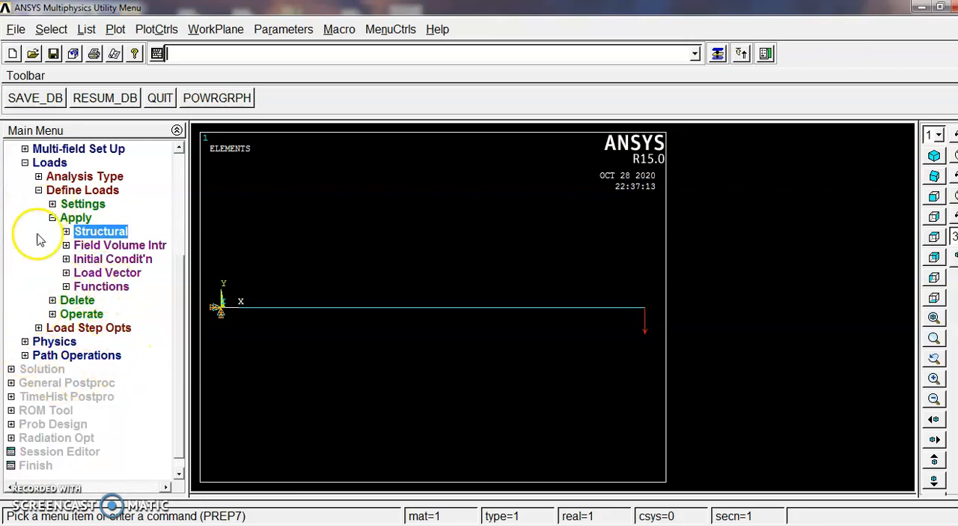
{"action": "left_click", "coordinate": [68, 232]}
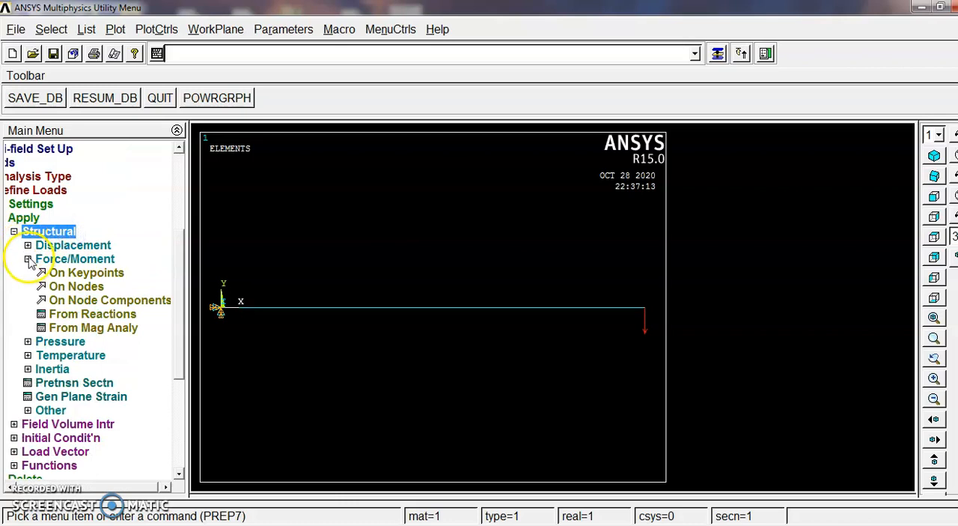
{"action": "left_click", "coordinate": [14, 233]}
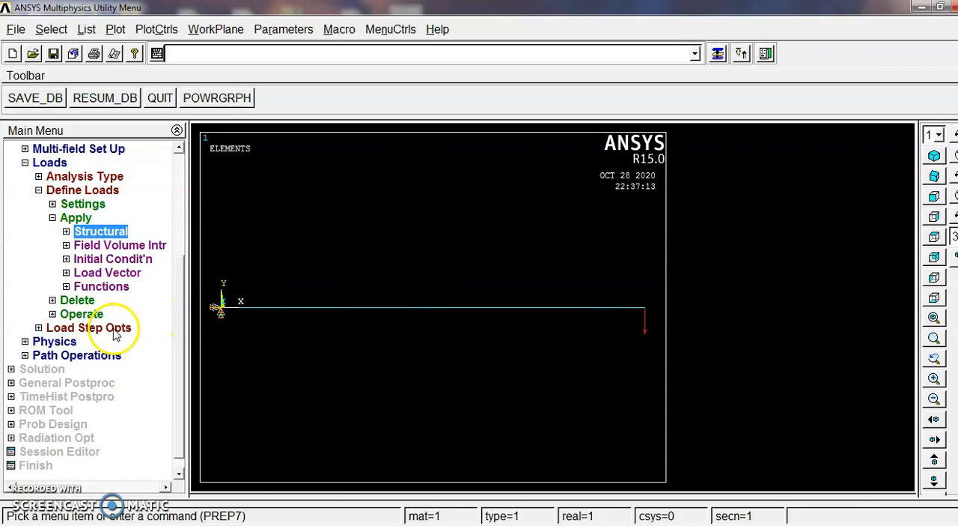
{"action": "left_click", "coordinate": [53, 217]}
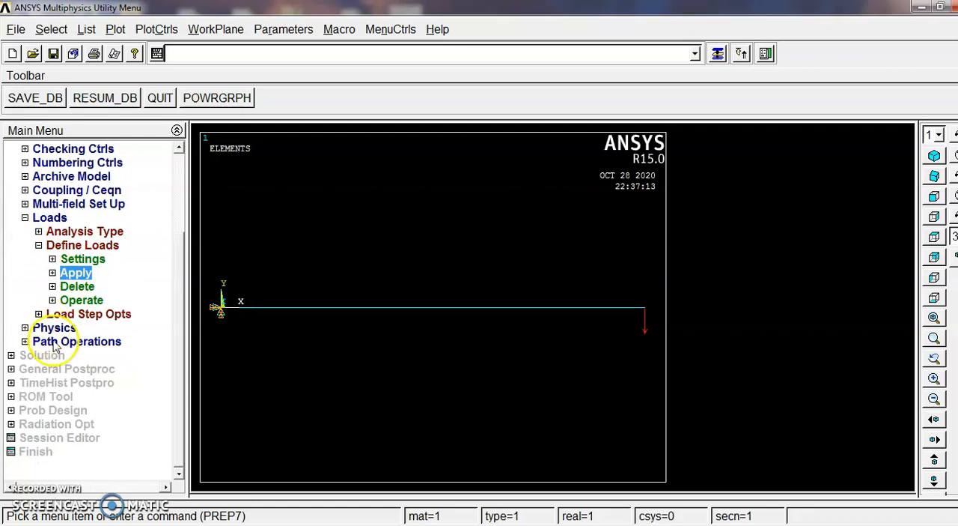
{"action": "left_click", "coordinate": [86, 315]}
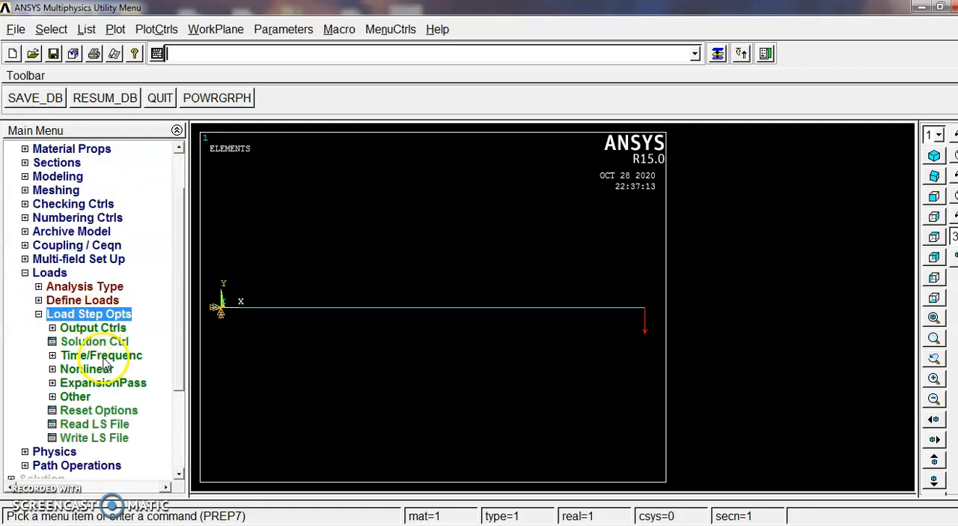
{"action": "left_click", "coordinate": [104, 359]}
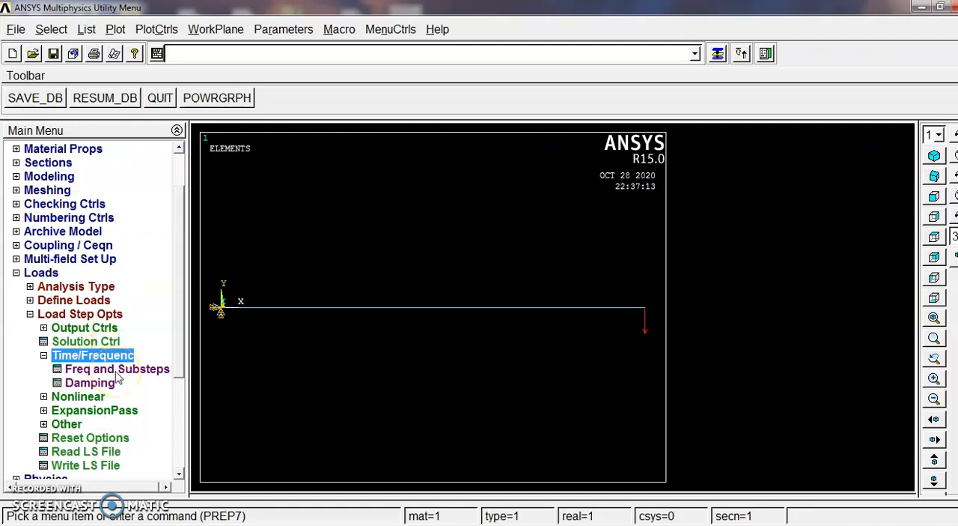
{"action": "left_click", "coordinate": [117, 372]}
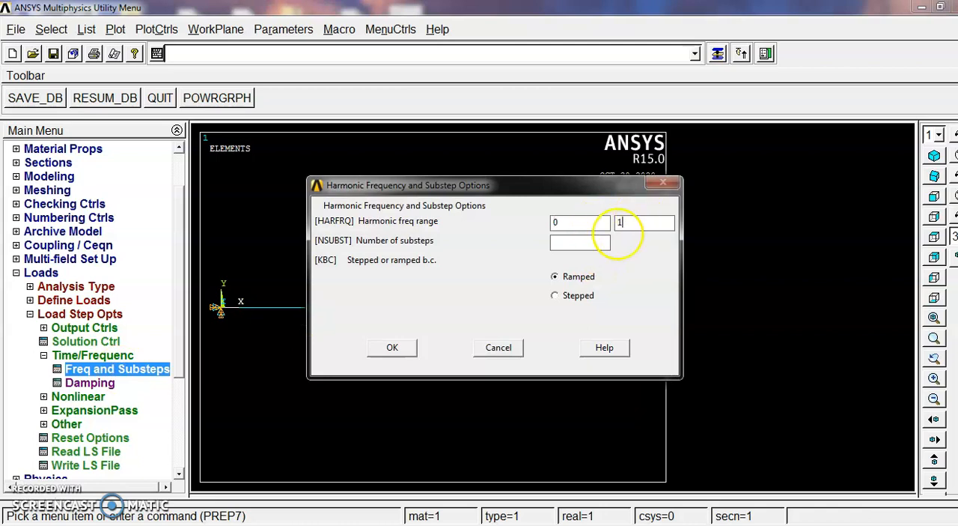
{"action": "left_click", "coordinate": [573, 238]}
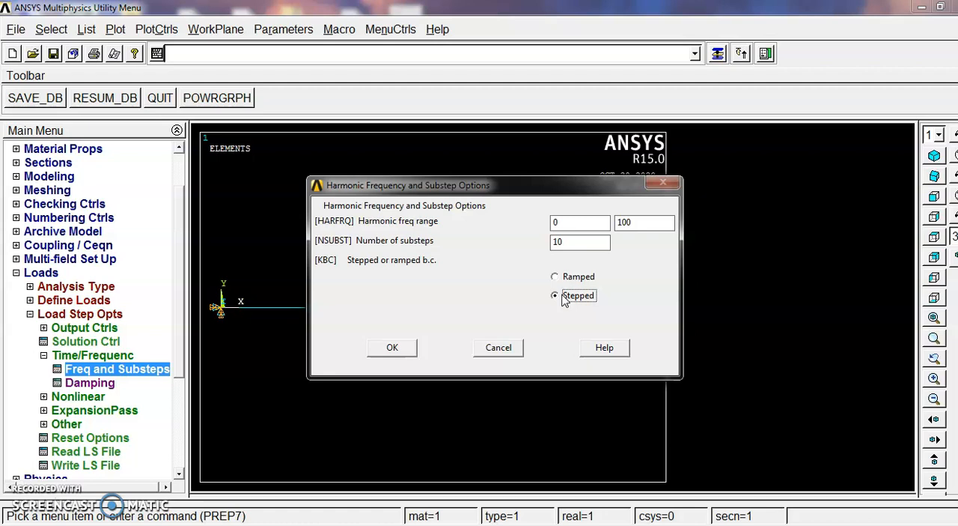
{"action": "left_click", "coordinate": [389, 348]}
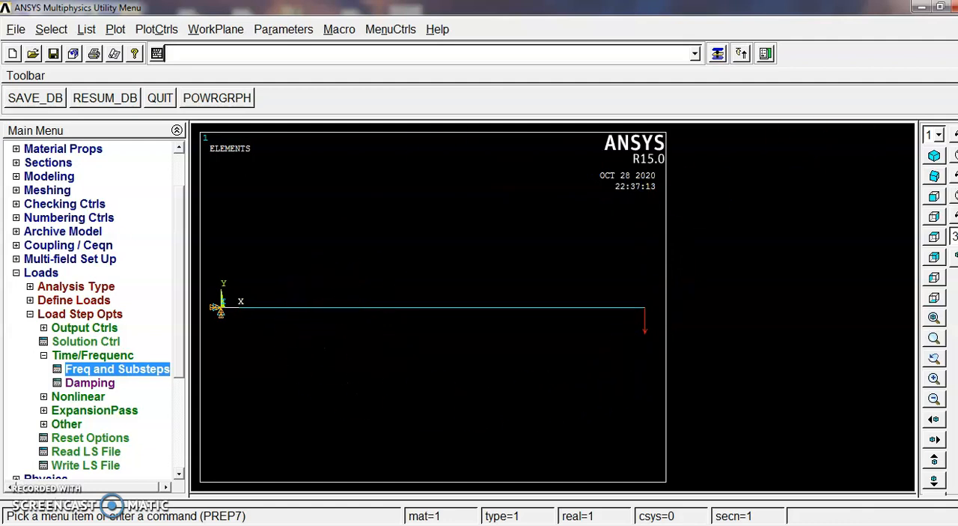
Solve the current load step and close the solution note and status window
{"action": "left_click", "coordinate": [17, 273]}
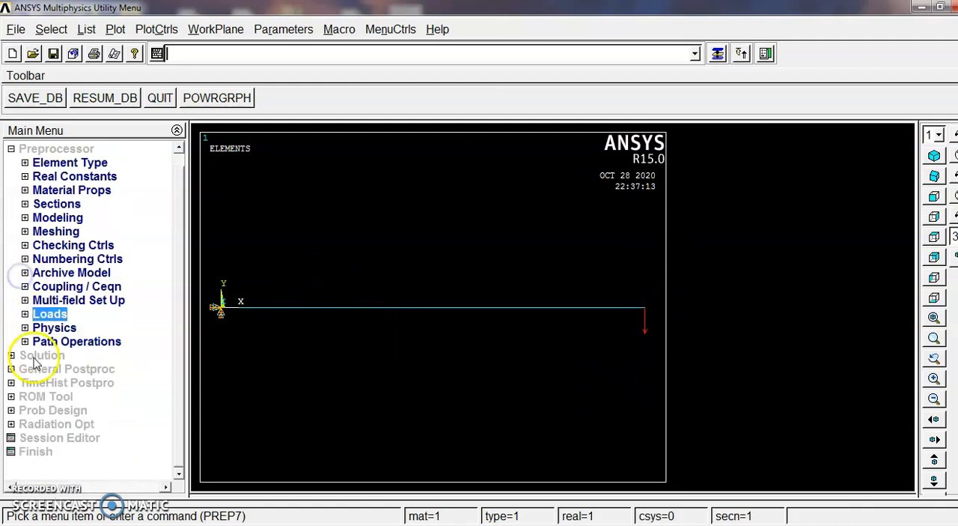
{"action": "left_click", "coordinate": [12, 149]}
{"action": "left_click", "coordinate": [41, 176]}
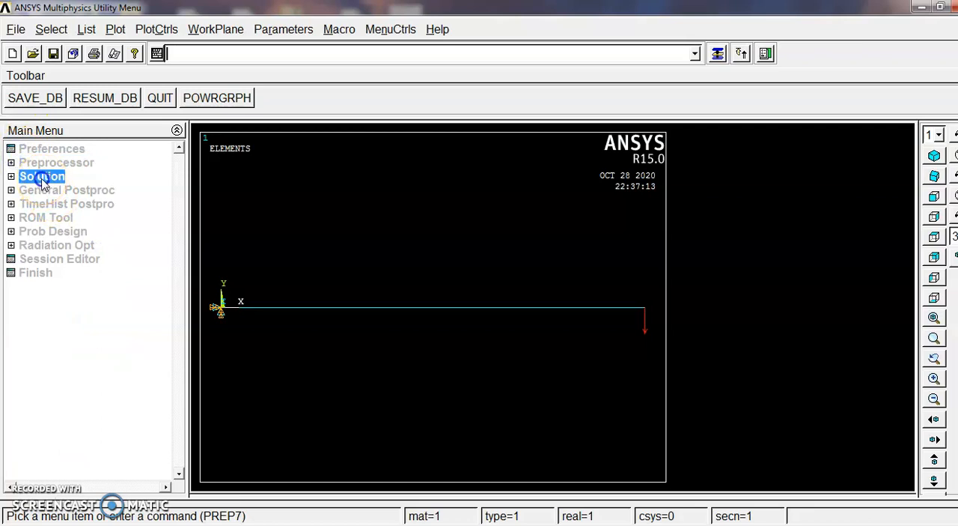
{"action": "left_click", "coordinate": [48, 272]}
{"action": "left_click", "coordinate": [75, 286]}
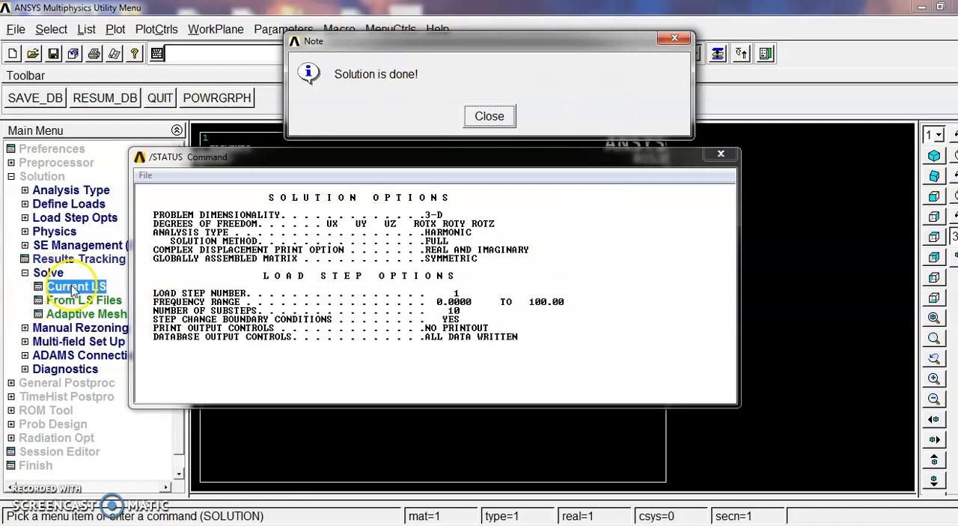
{"action": "left_click", "coordinate": [488, 118]}
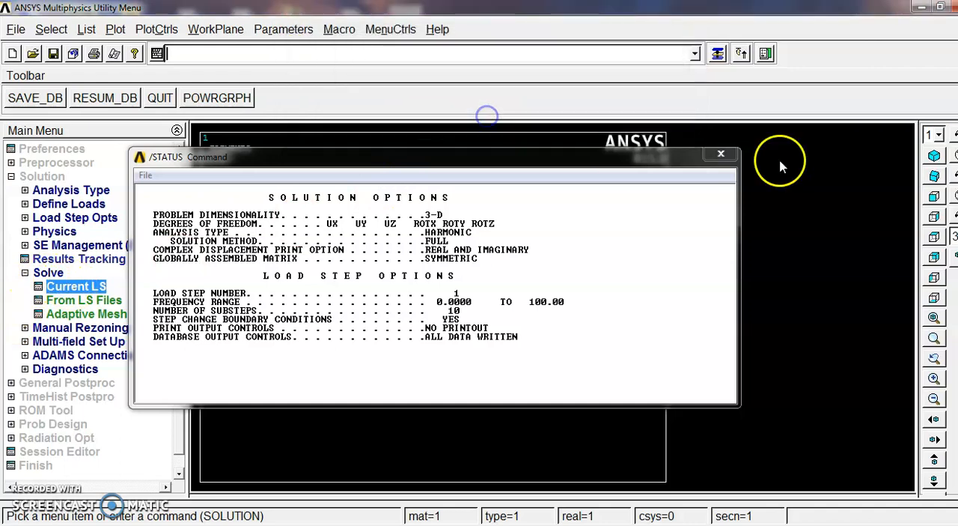
{"action": "left_click", "coordinate": [721, 154]}
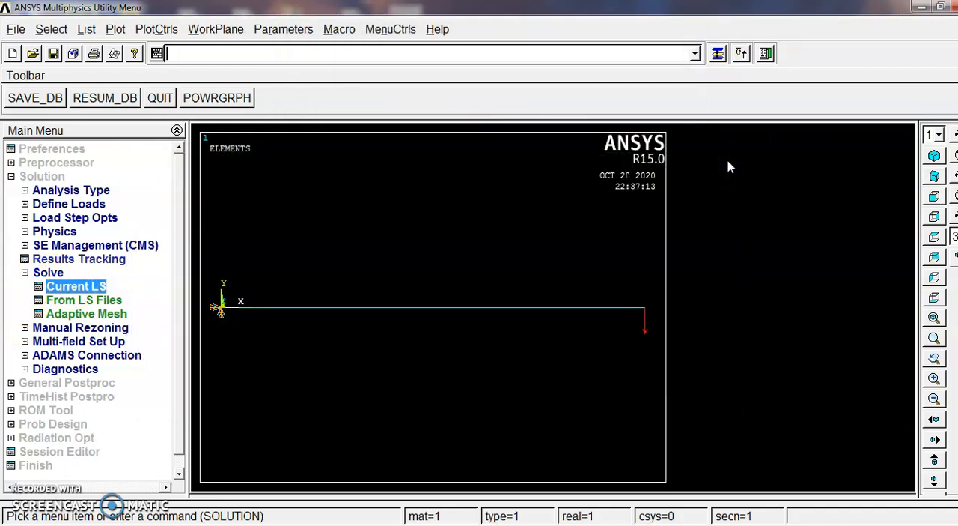
Open the Time History Variables window in the time-history postprocessor and move it clear for working
{"action": "left_click", "coordinate": [25, 272]}
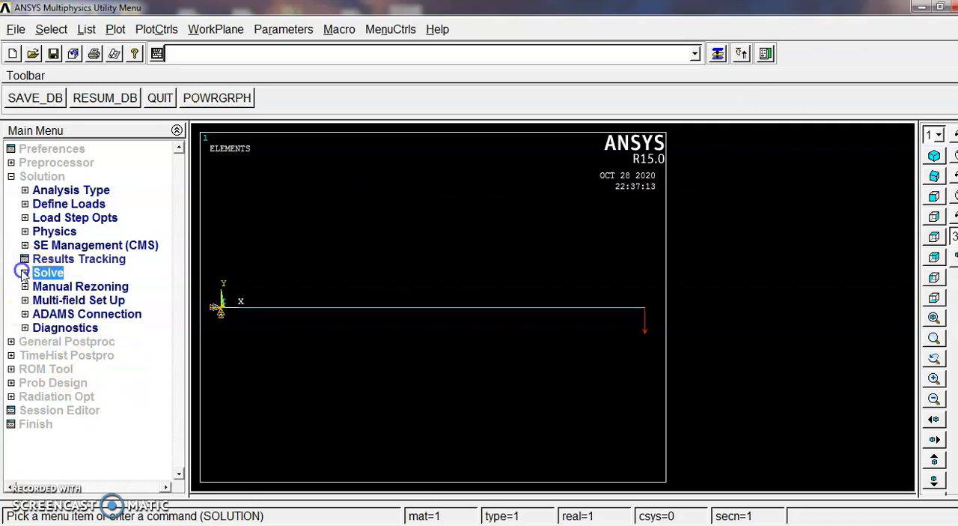
{"action": "left_click", "coordinate": [58, 341]}
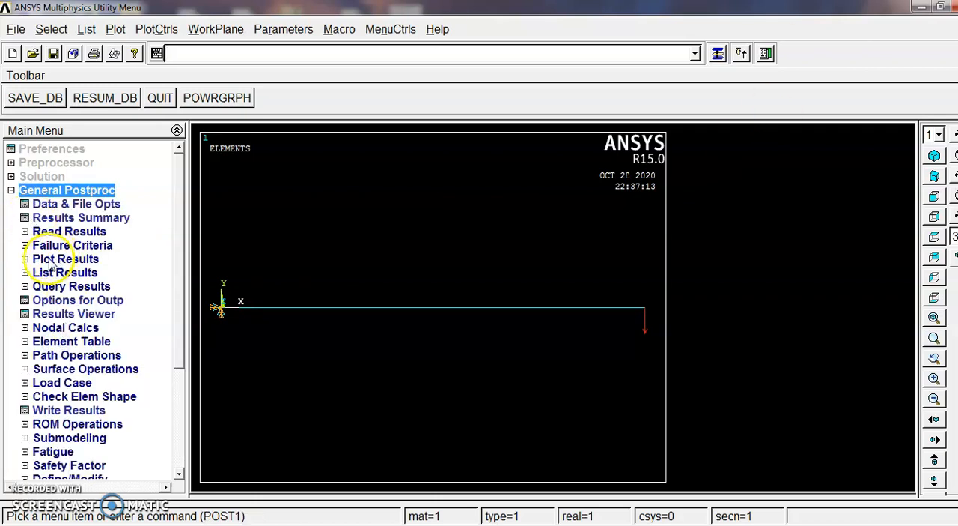
{"action": "left_click", "coordinate": [11, 190]}
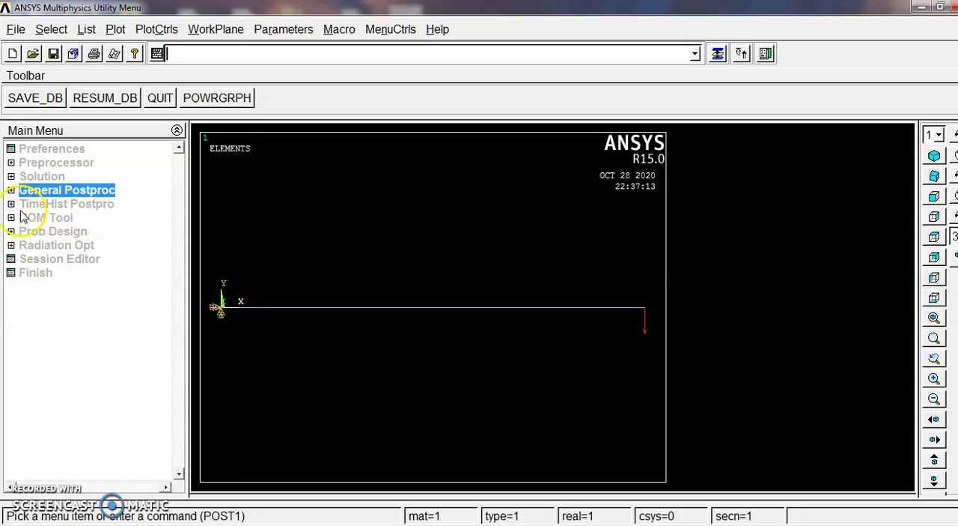
{"action": "left_click", "coordinate": [79, 205]}
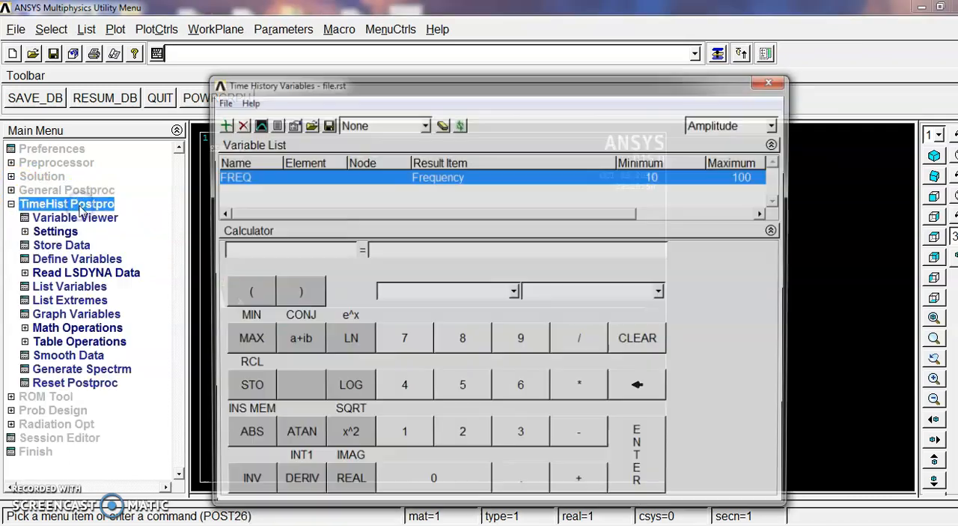
{"action": "left_click_drag", "start_coordinate": [480, 84], "coordinate": [517, 36]}
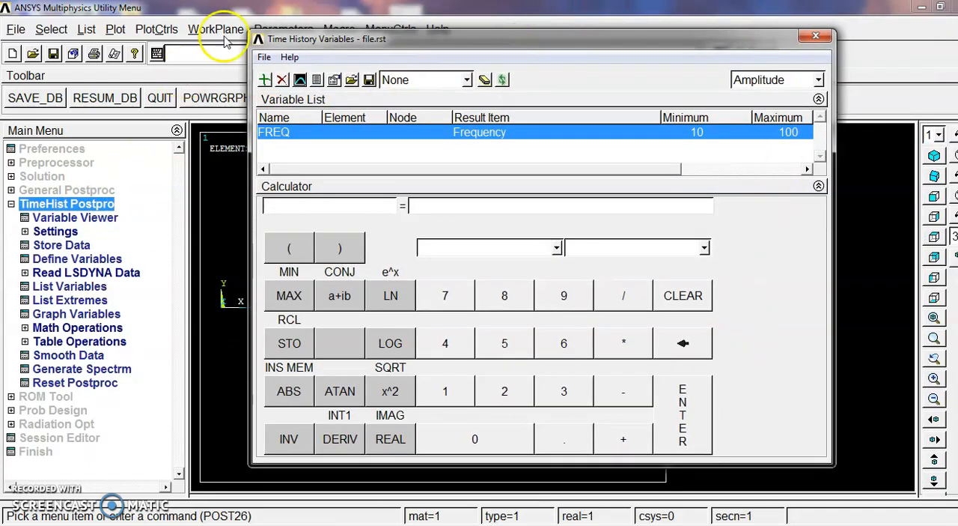
Add the Y-component of displacement at node 2, the beam's free end, as a time-history variable
{"action": "left_click", "coordinate": [264, 83]}
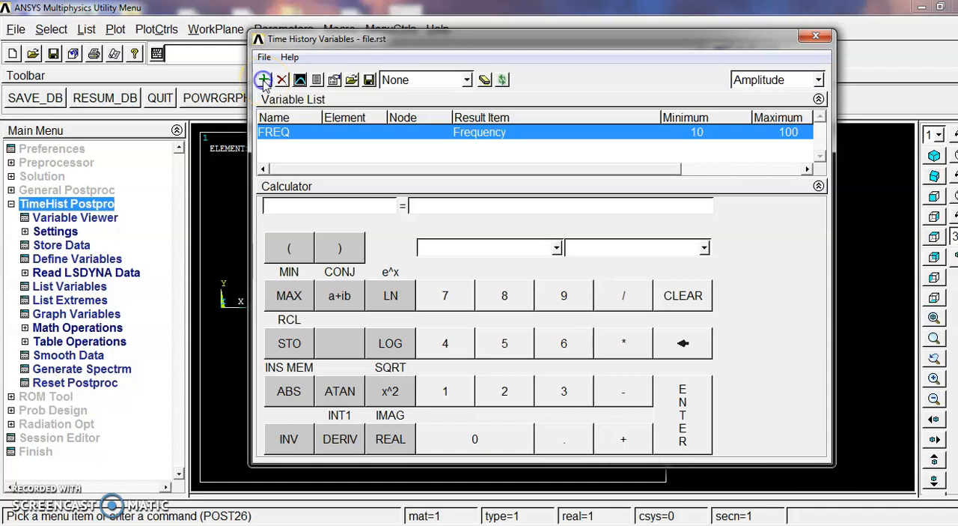
{"action": "double_click", "coordinate": [410, 232]}
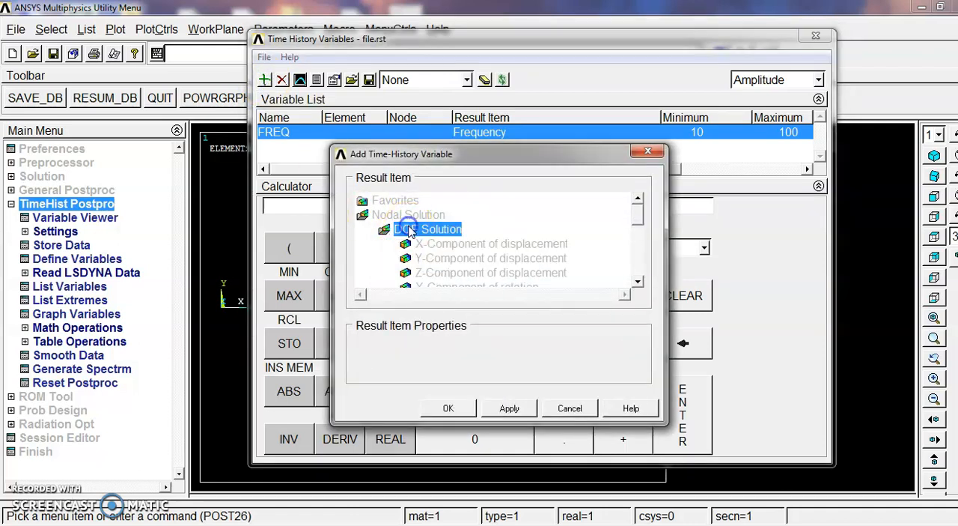
{"action": "left_click_drag", "start_coordinate": [641, 210], "coordinate": [640, 218]}
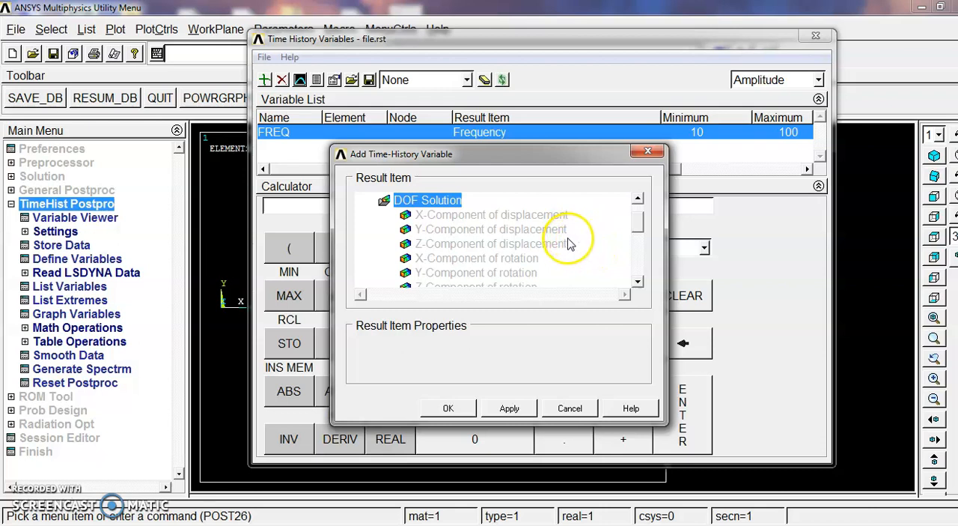
{"action": "left_click", "coordinate": [535, 229]}
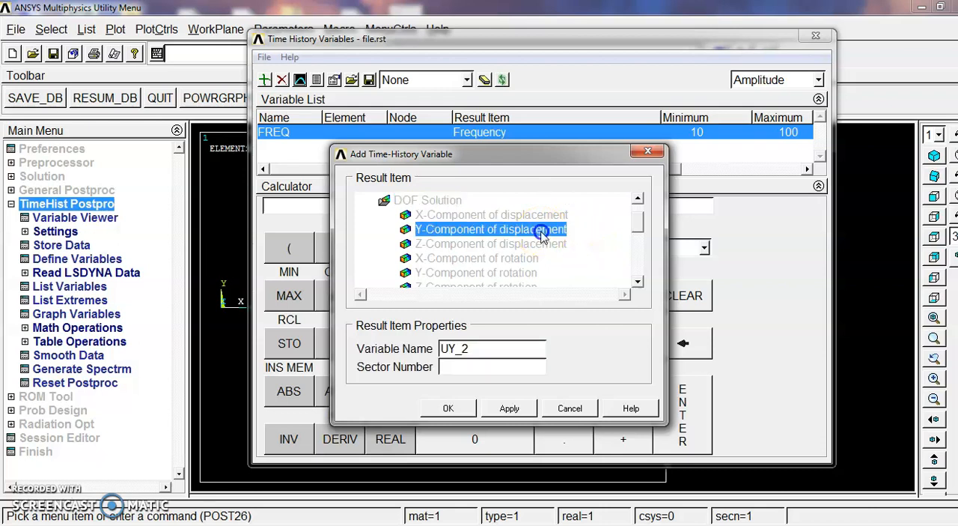
{"action": "left_click", "coordinate": [447, 407]}
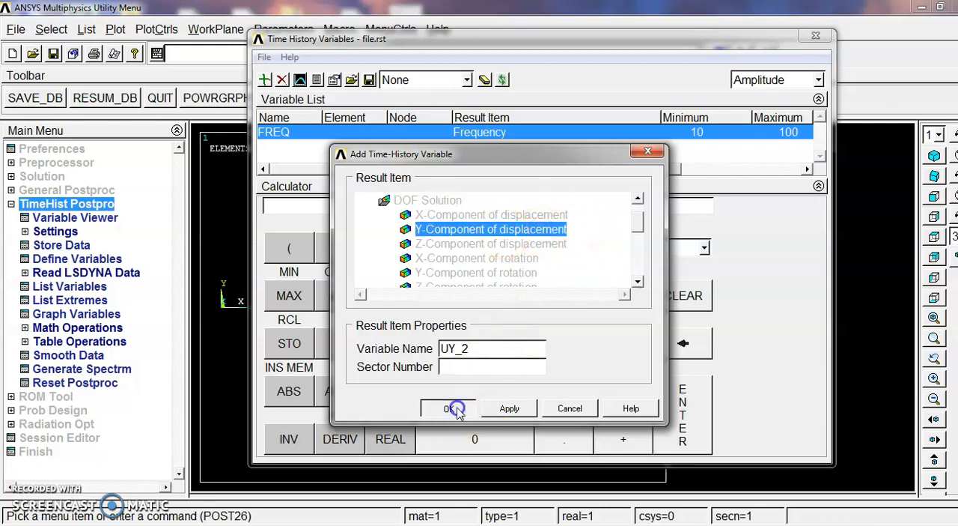
{"action": "left_click_drag", "start_coordinate": [647, 41], "coordinate": [809, 379]}
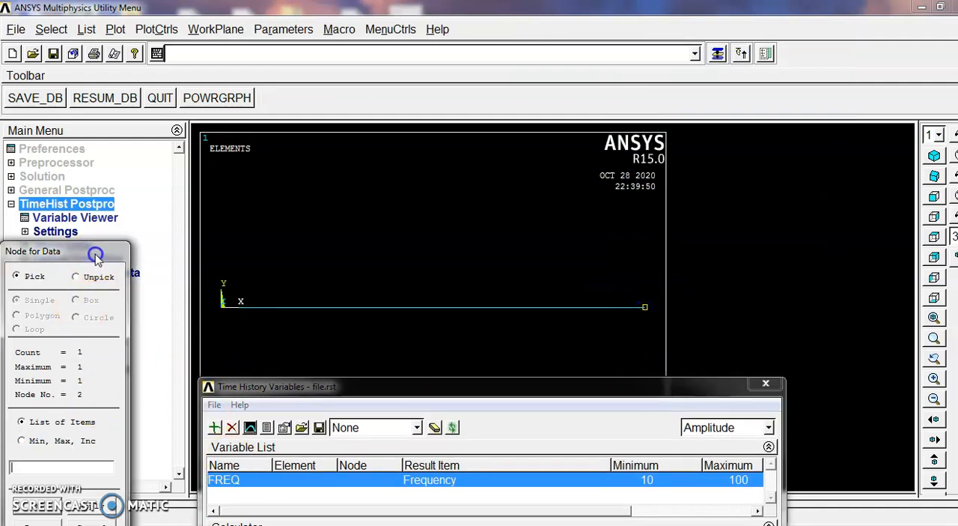
{"action": "left_click_drag", "start_coordinate": [97, 253], "coordinate": [180, 75]}
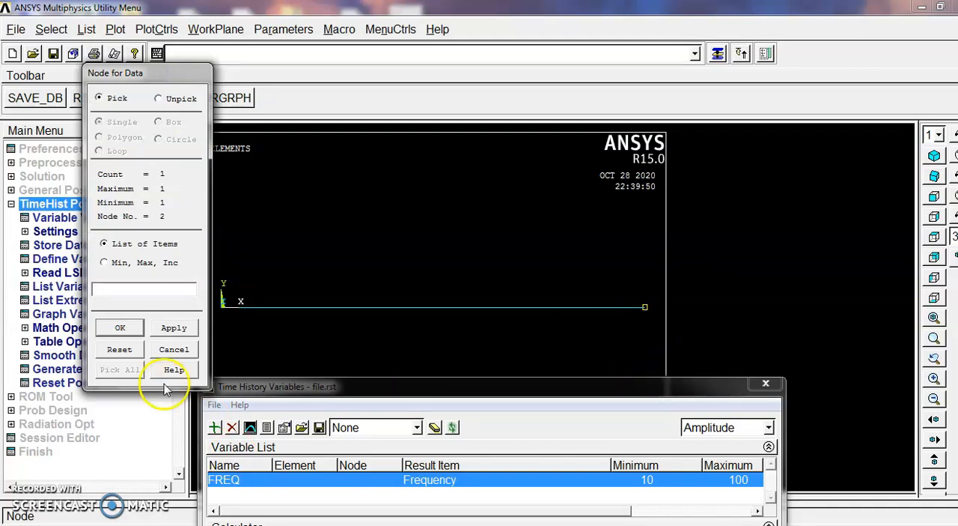
{"action": "left_click", "coordinate": [121, 327]}
{"action": "left_click_drag", "start_coordinate": [419, 386], "coordinate": [425, 90]}
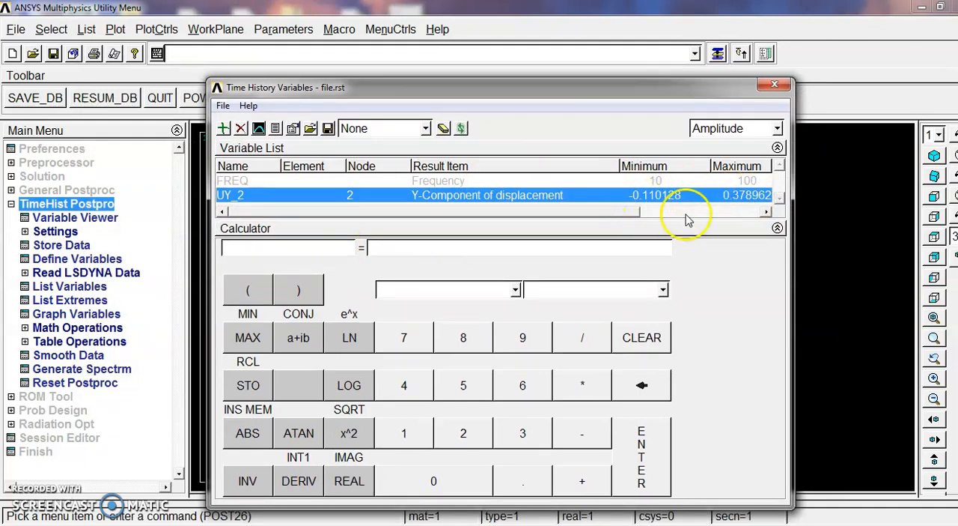
Graph the node 2 Y-displacement amplitude against frequency and close the Time History Variables window
{"action": "left_click_drag", "start_coordinate": [582, 212], "coordinate": [479, 247]}
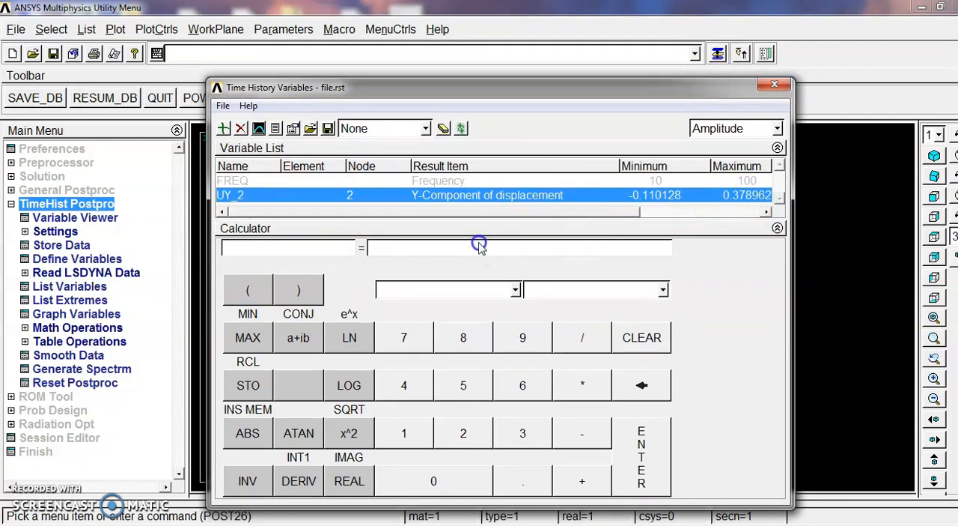
{"action": "left_click", "coordinate": [240, 139]}
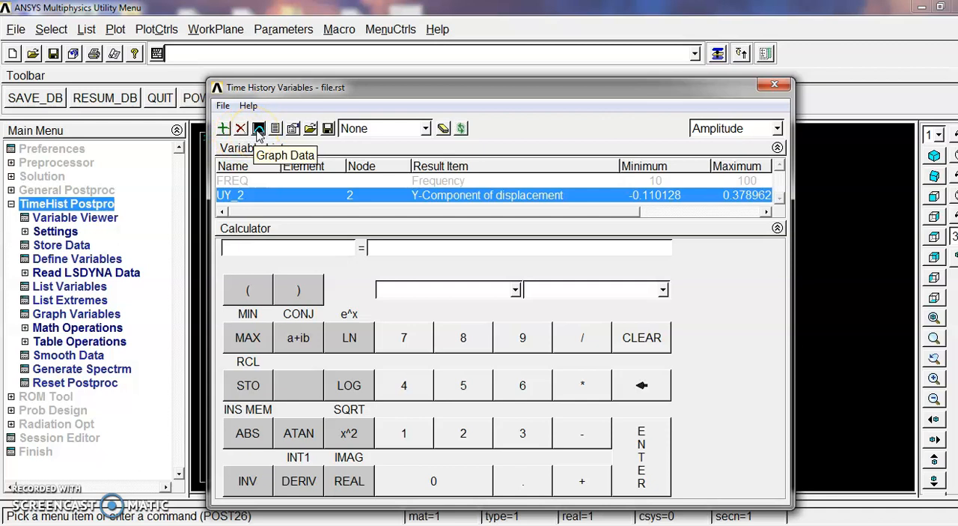
{"action": "left_click", "coordinate": [258, 130]}
{"action": "left_click", "coordinate": [762, 87]}
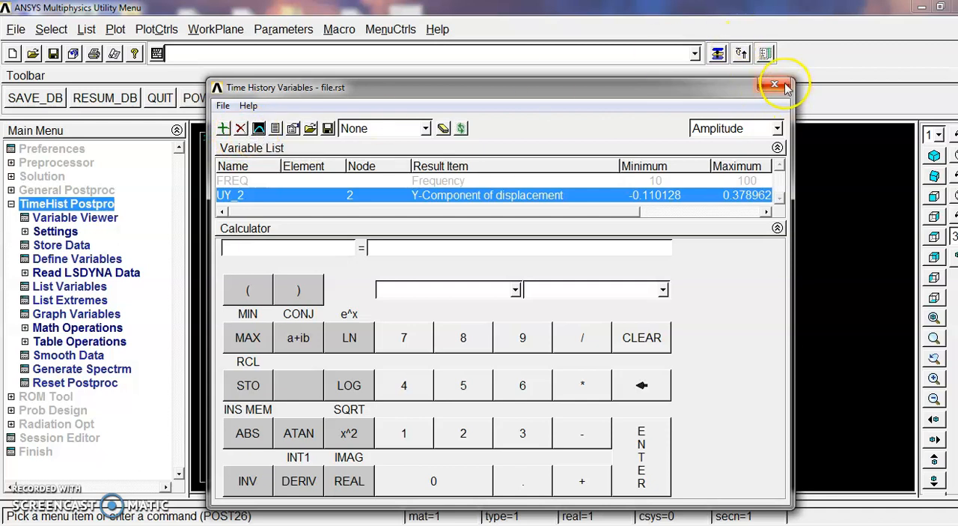
{"action": "left_click", "coordinate": [404, 346]}
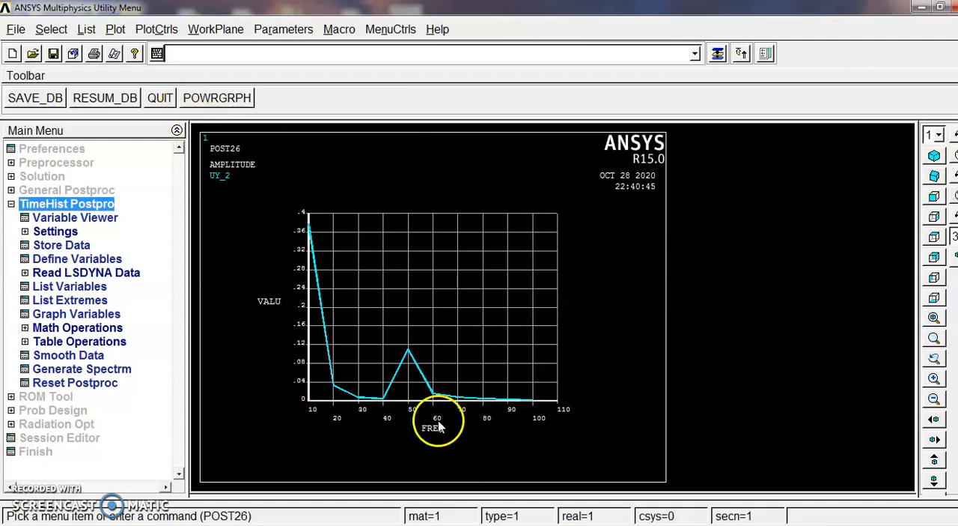
Set the graph's Y-axis scale to logarithmic and replot the frequency response
{"action": "left_click", "coordinate": [149, 28]}
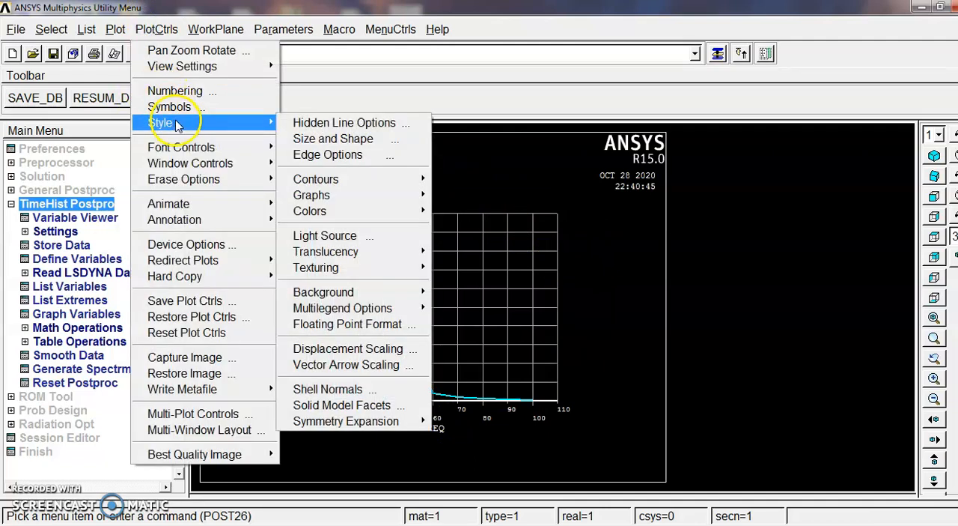
{"action": "mouse_move", "coordinate": [242, 123]}
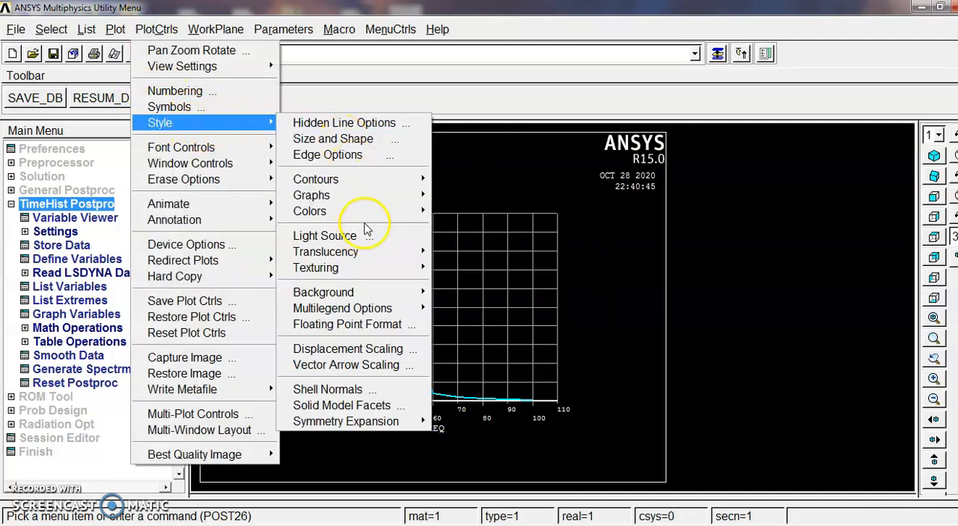
{"action": "mouse_move", "coordinate": [374, 203]}
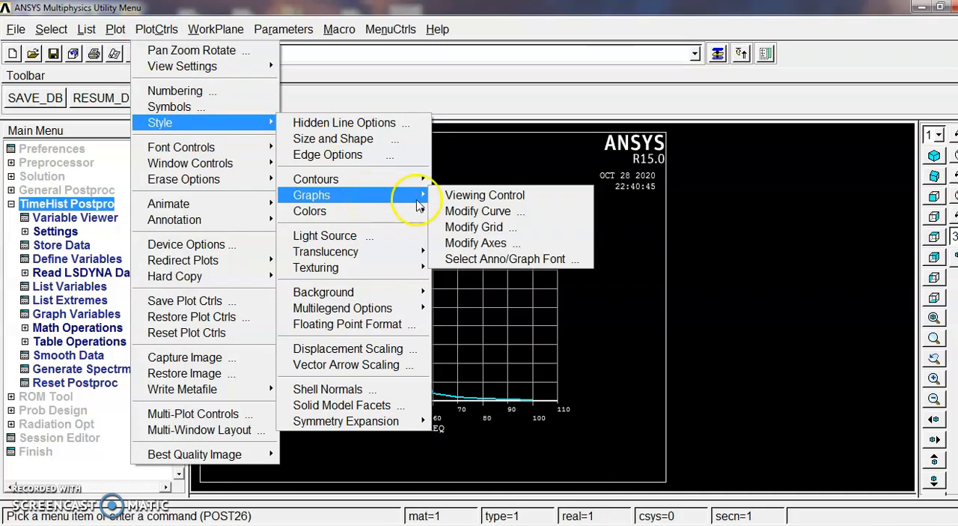
{"action": "left_click", "coordinate": [494, 243]}
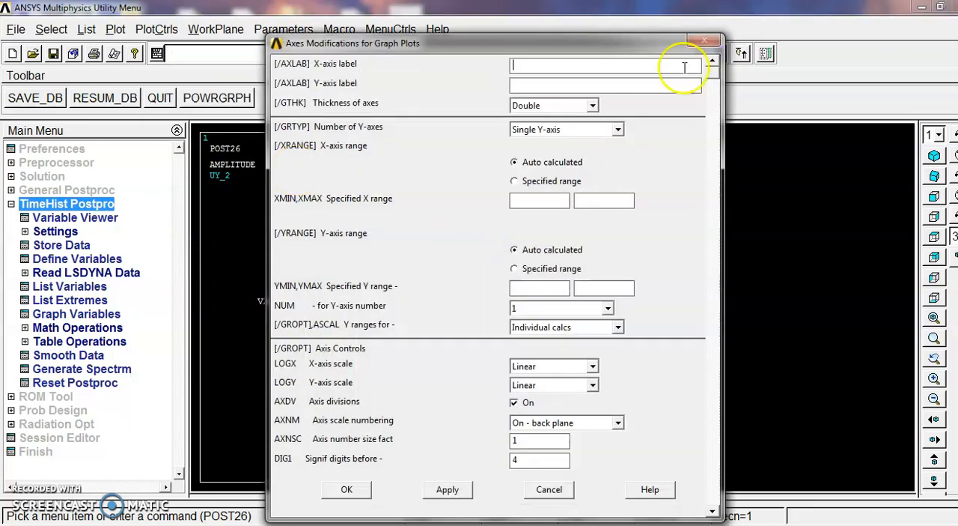
{"action": "left_click", "coordinate": [572, 126]}
{"action": "left_click", "coordinate": [573, 126]}
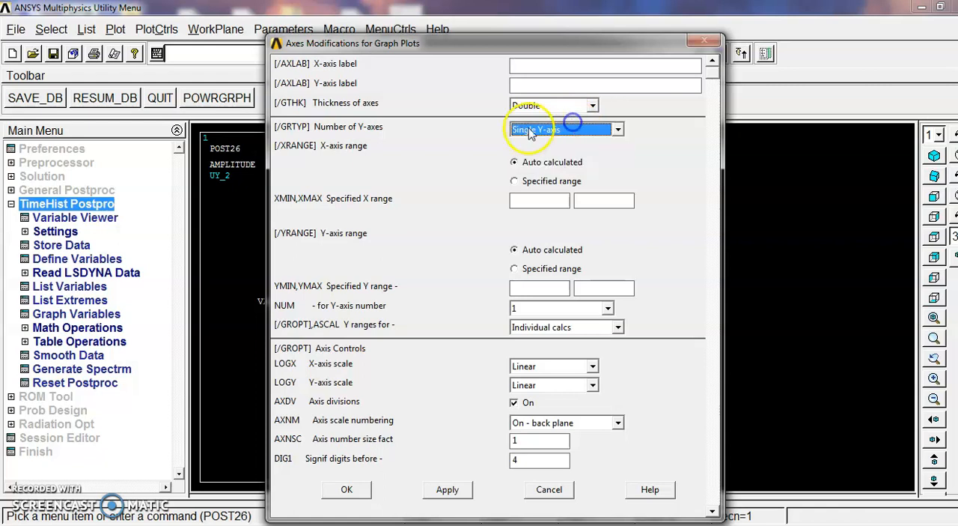
{"action": "left_click", "coordinate": [591, 386]}
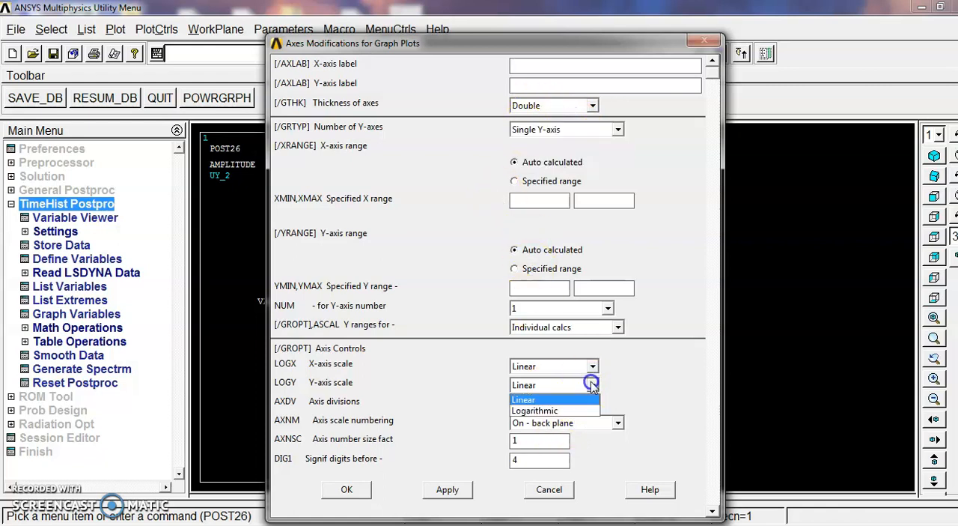
{"action": "left_click", "coordinate": [540, 413]}
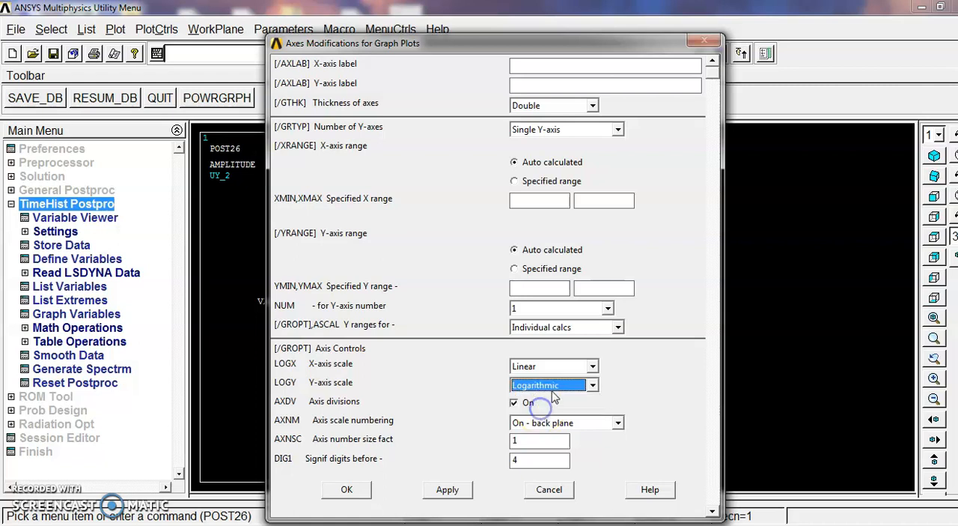
{"action": "left_click", "coordinate": [352, 493]}
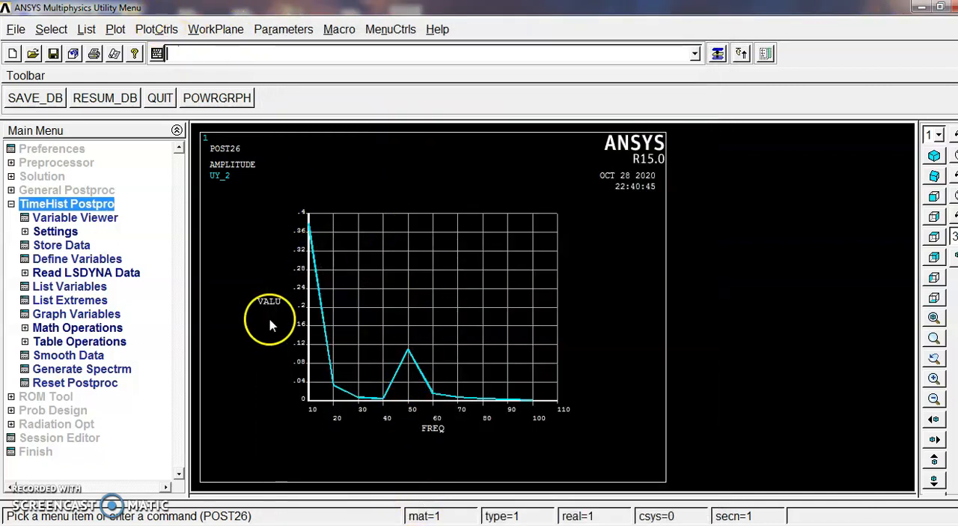
{"action": "left_click", "coordinate": [117, 31]}
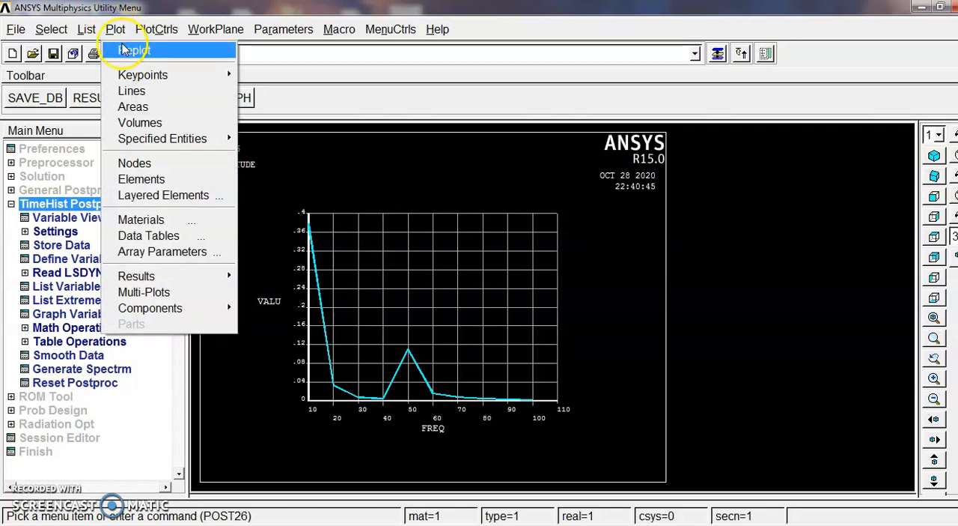
{"action": "left_click", "coordinate": [132, 49]}
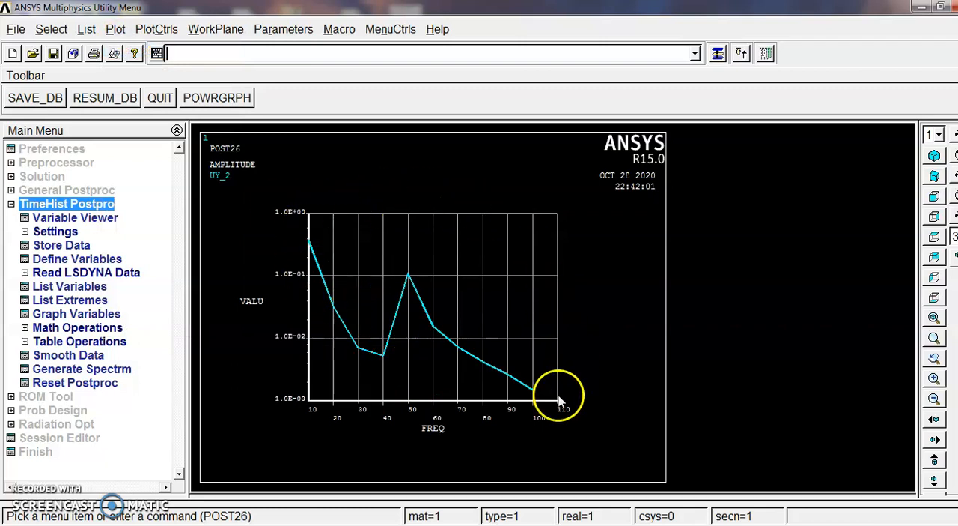